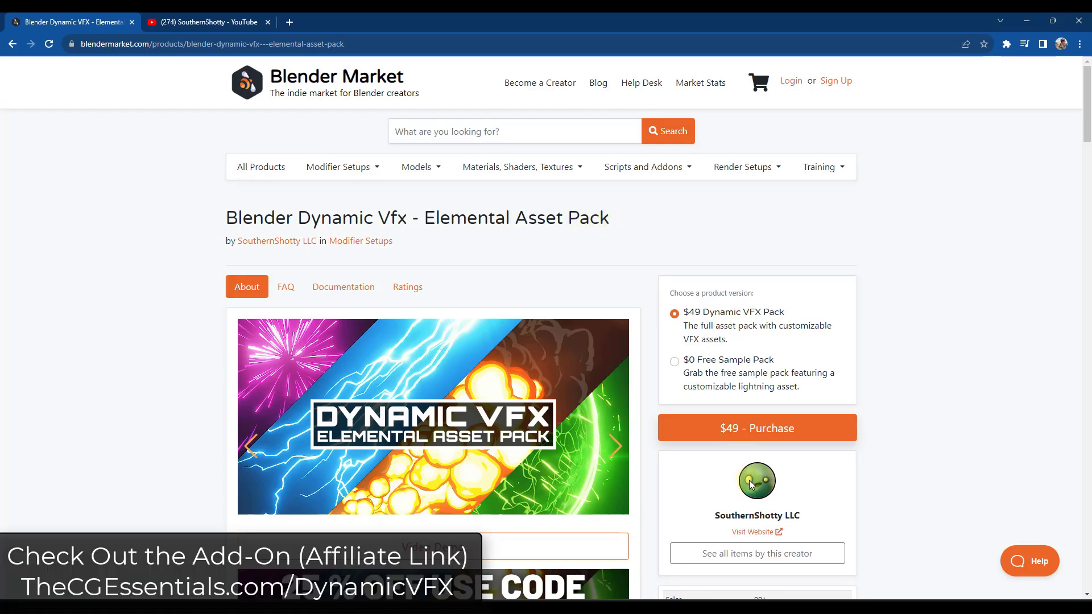
- Switch from the product page to the pack creator's YouTube channel tab
{"action": "left_click", "coordinate": [239, 23]}
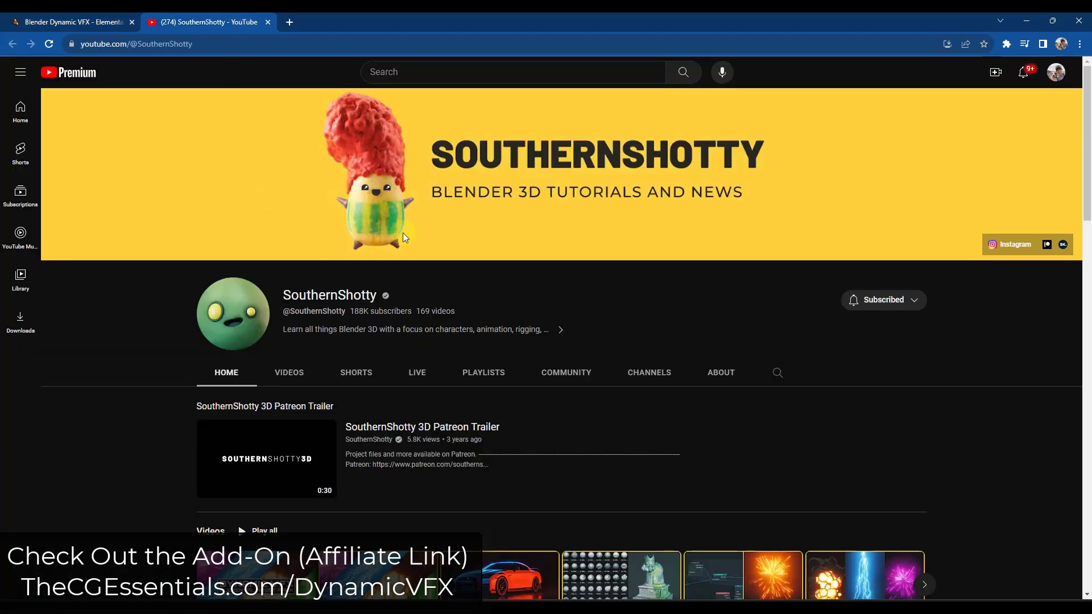
- Scroll through the creator's YouTube channel video rows
{"action": "scroll", "coordinate": [357, 201], "scroll_direction": "down", "scroll_amount": 2}
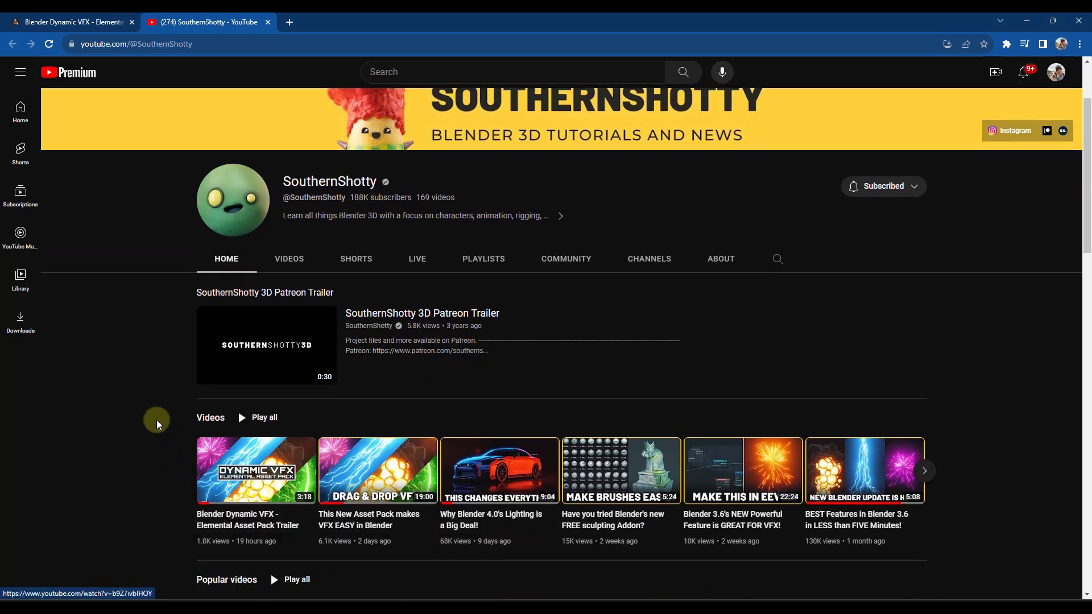
{"action": "scroll", "coordinate": [156, 417], "scroll_direction": "down", "scroll_amount": 1}
{"action": "scroll", "coordinate": [154, 406], "scroll_direction": "down", "scroll_amount": 5}
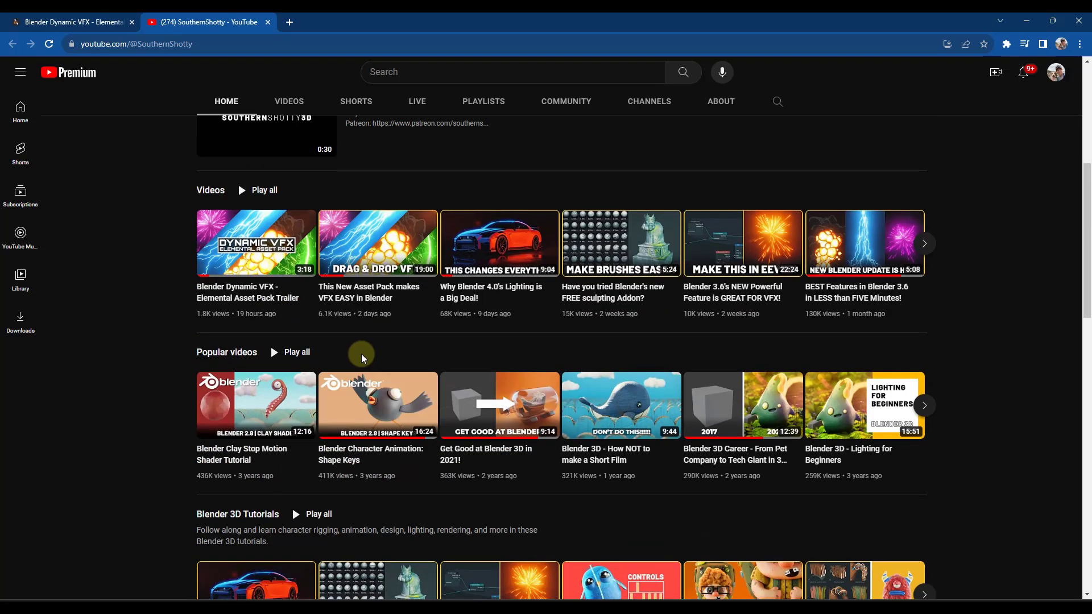
{"action": "scroll", "coordinate": [360, 349], "scroll_direction": "up", "scroll_amount": 2}
- Return to the Dynamic VFX Elemental Asset Pack page and scroll through its effect sections
{"action": "left_click", "coordinate": [95, 22]}
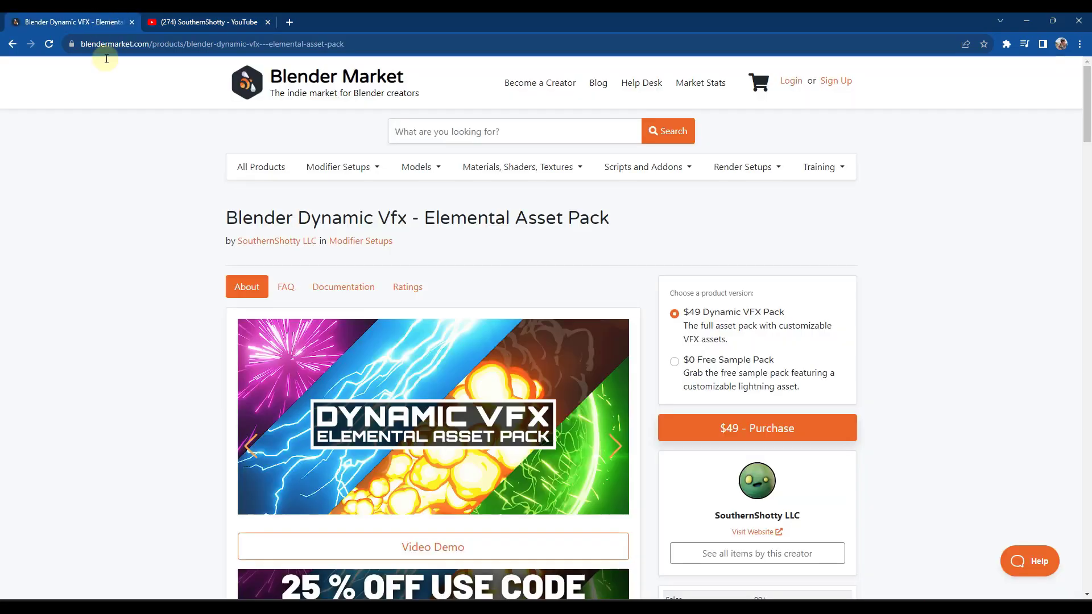
{"action": "scroll", "coordinate": [190, 340], "scroll_direction": "down", "scroll_amount": 1}
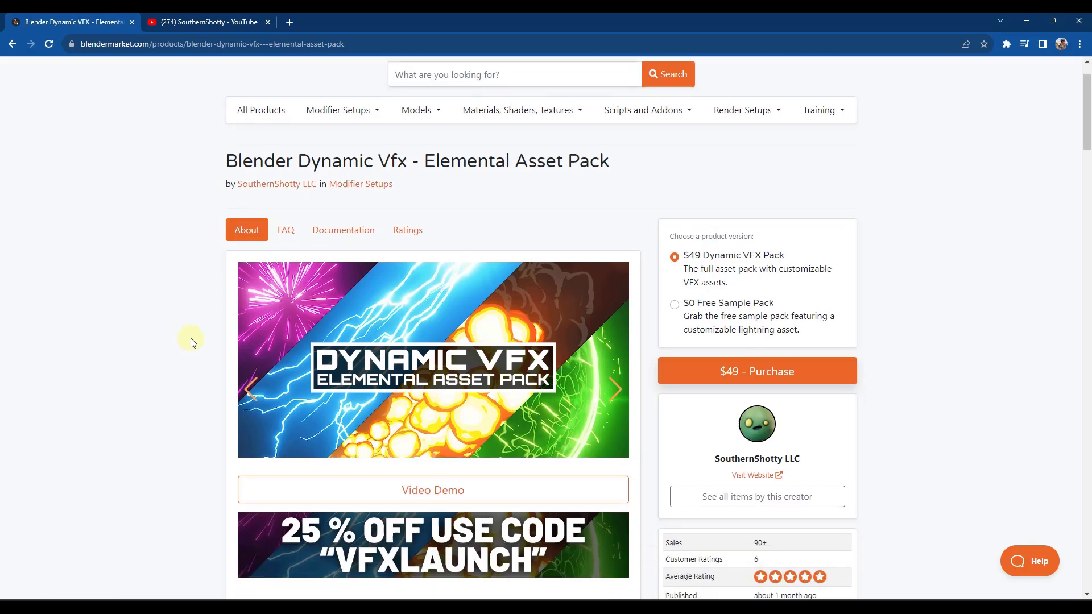
{"action": "scroll", "coordinate": [193, 341], "scroll_direction": "up", "scroll_amount": 1}
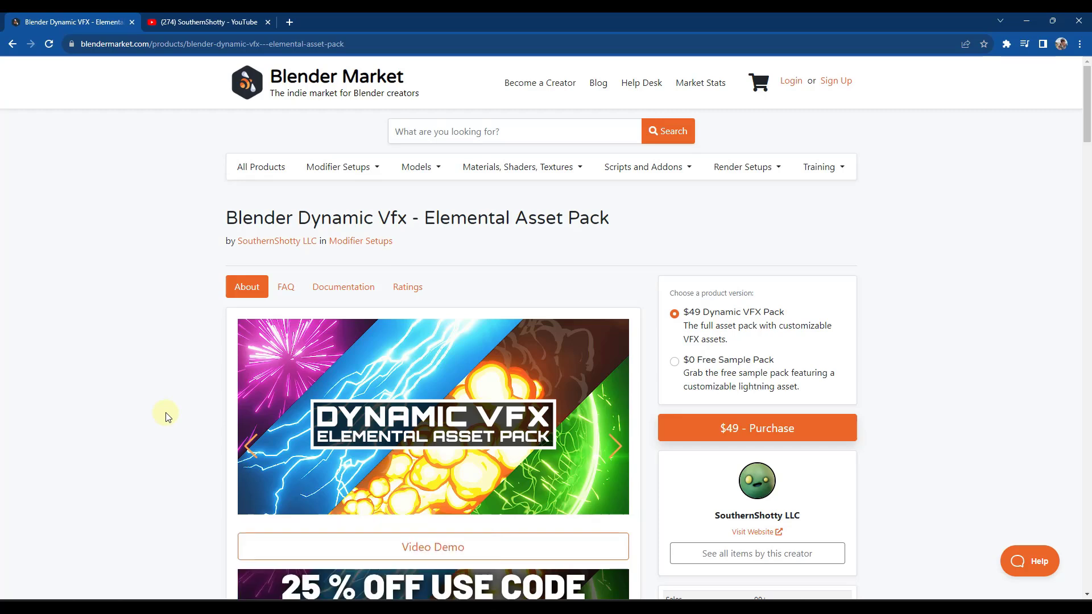
{"action": "scroll", "coordinate": [970, 269], "scroll_direction": "down", "scroll_amount": 2}
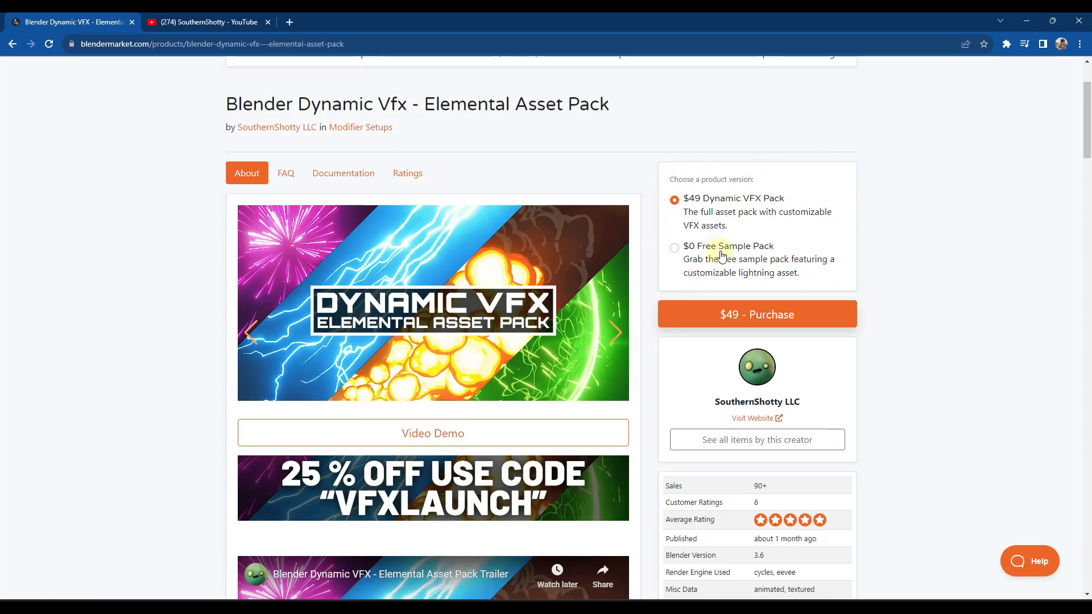
{"action": "scroll", "coordinate": [823, 262], "scroll_direction": "down", "scroll_amount": 1}
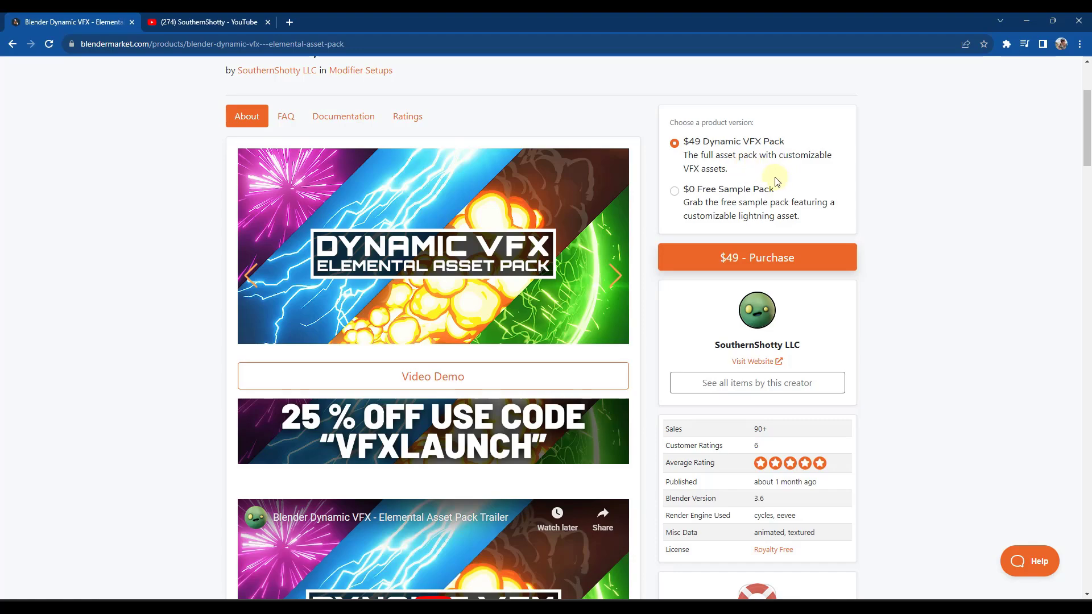
{"action": "scroll", "coordinate": [743, 345], "scroll_direction": "down", "scroll_amount": 14}
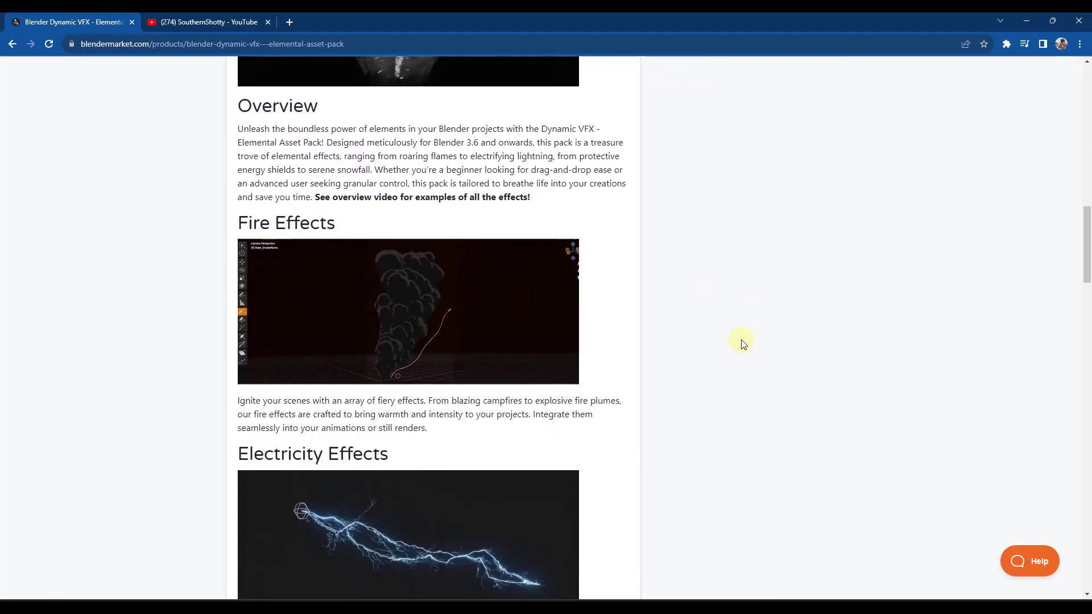
{"action": "scroll", "coordinate": [741, 340], "scroll_direction": "up", "scroll_amount": 4}
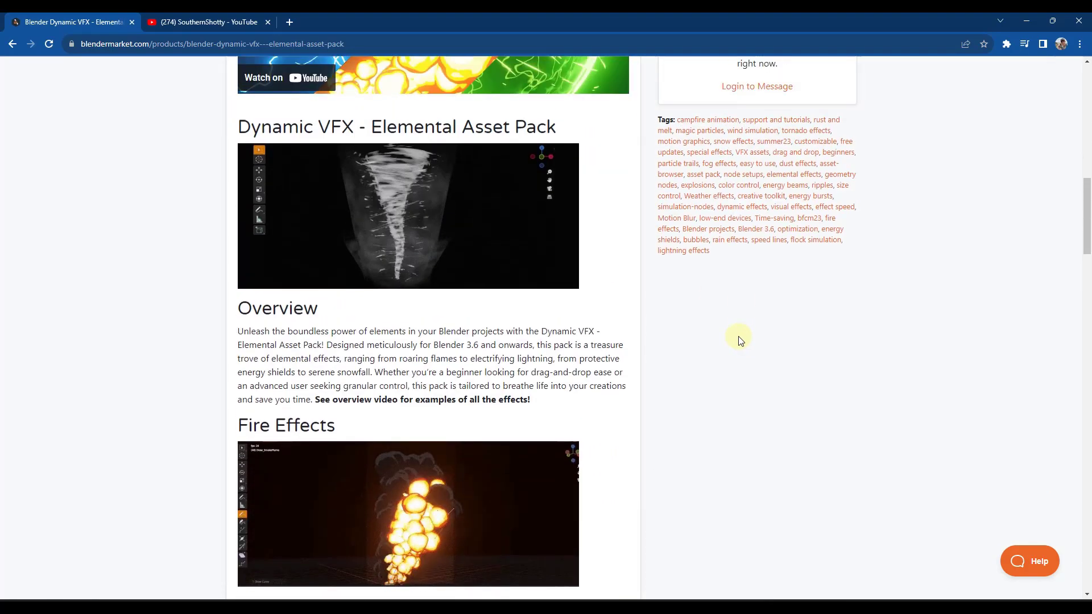
- Scroll down to Eevee and Cycles Ready and highlight the Free Future Updates heading
{"action": "scroll", "coordinate": [390, 230], "scroll_direction": "down", "scroll_amount": 9}
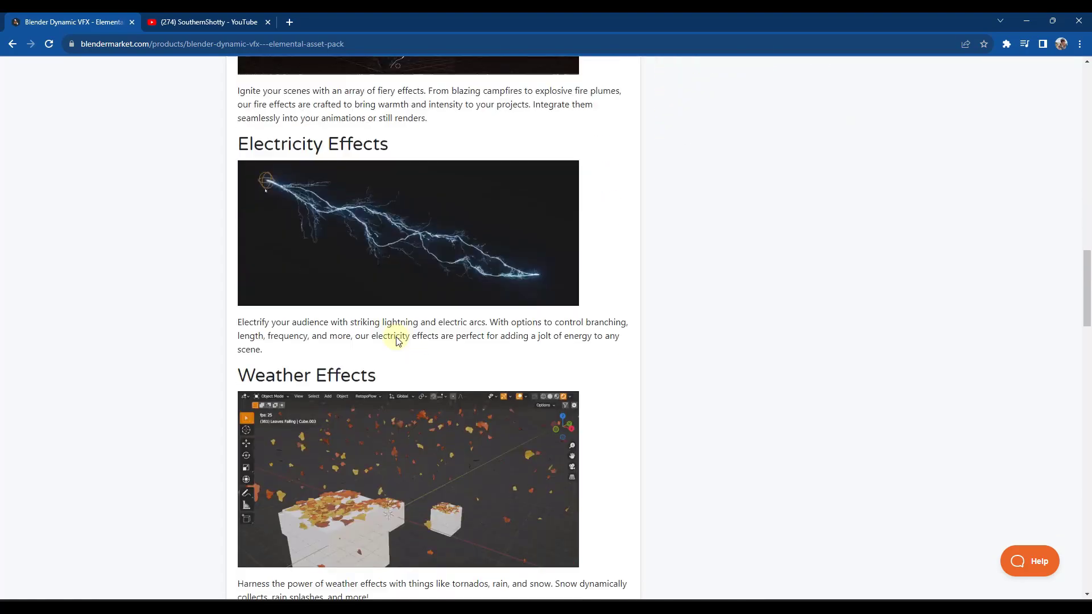
{"action": "scroll", "coordinate": [421, 202], "scroll_direction": "down", "scroll_amount": 1}
{"action": "scroll", "coordinate": [426, 188], "scroll_direction": "down", "scroll_amount": 4}
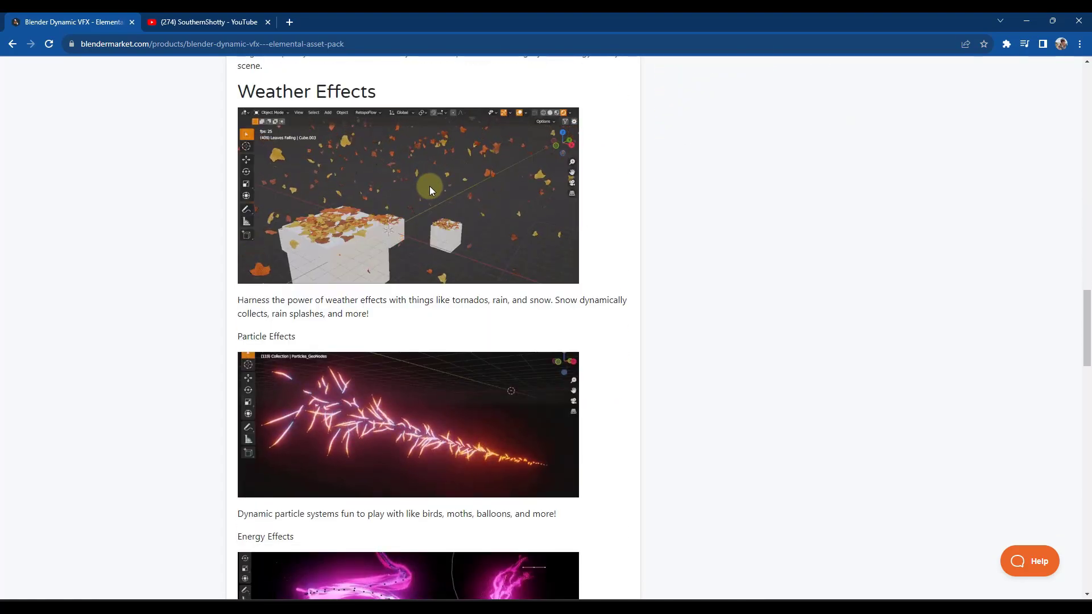
{"action": "scroll", "coordinate": [430, 190], "scroll_direction": "down", "scroll_amount": 5}
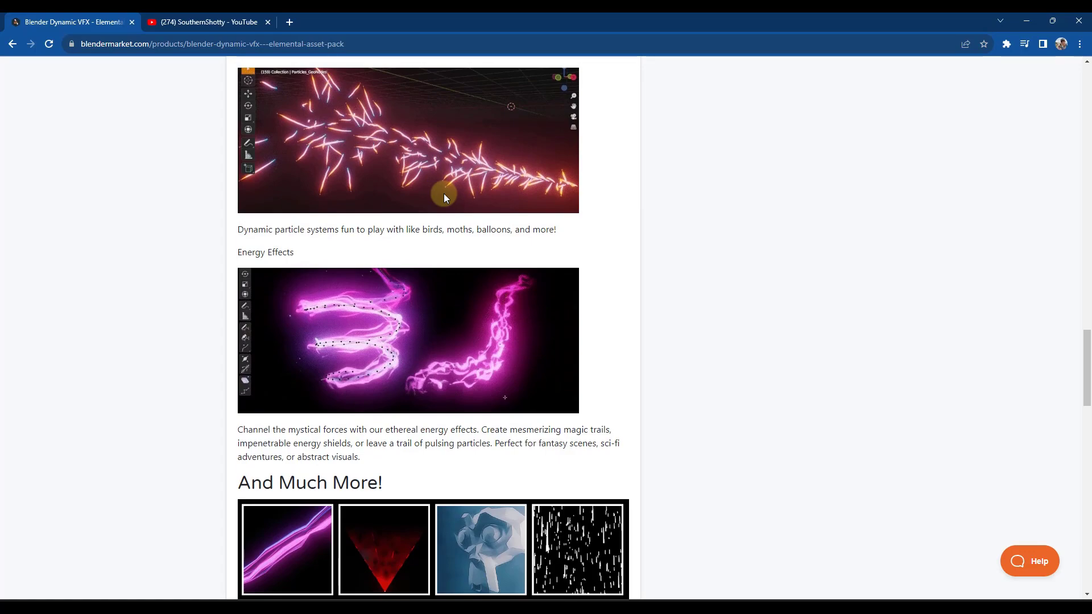
{"action": "scroll", "coordinate": [444, 197], "scroll_direction": "down", "scroll_amount": 6}
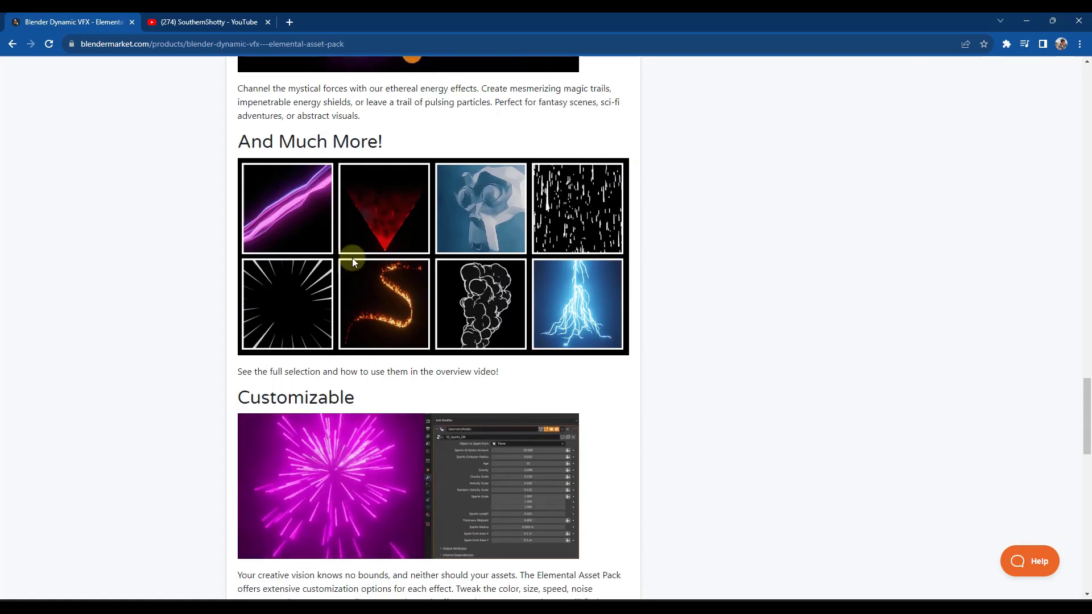
{"action": "scroll", "coordinate": [572, 307], "scroll_direction": "down", "scroll_amount": 9}
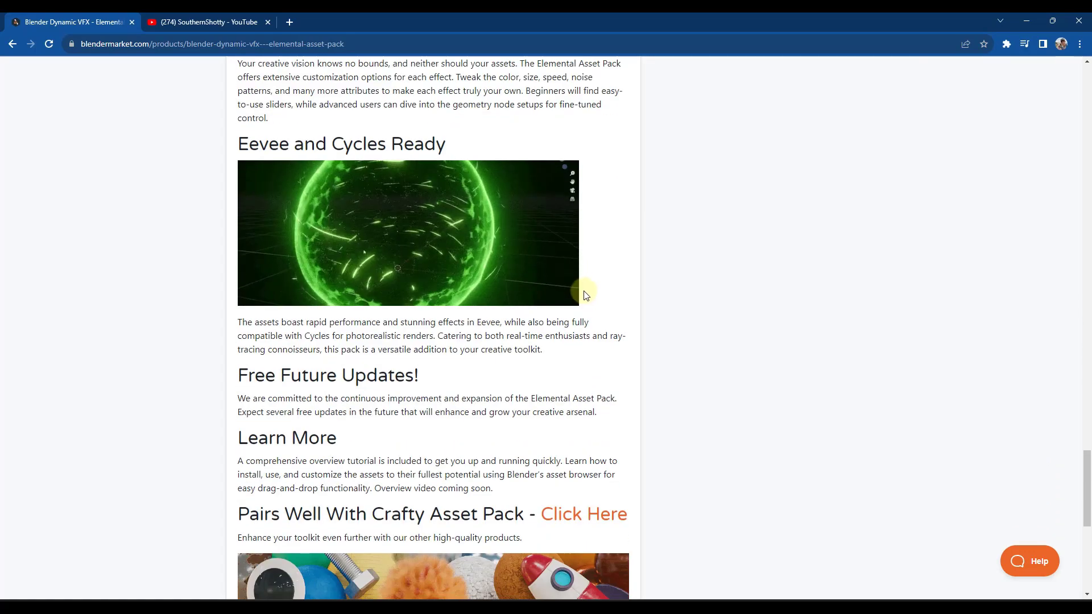
{"action": "left_click_drag", "start_coordinate": [240, 376], "coordinate": [438, 374]}
- Highlight the Overview's 'Blender 3.6 and onwards' requirement, then clear the selection
{"action": "left_click", "coordinate": [438, 374]}
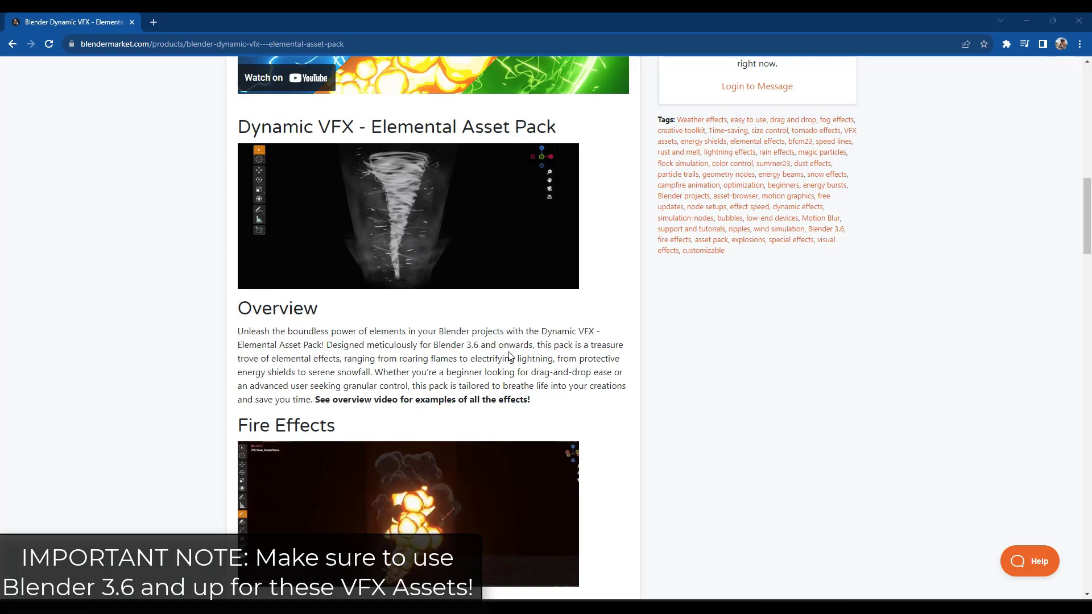
{"action": "left_click_drag", "start_coordinate": [433, 344], "coordinate": [532, 344]}
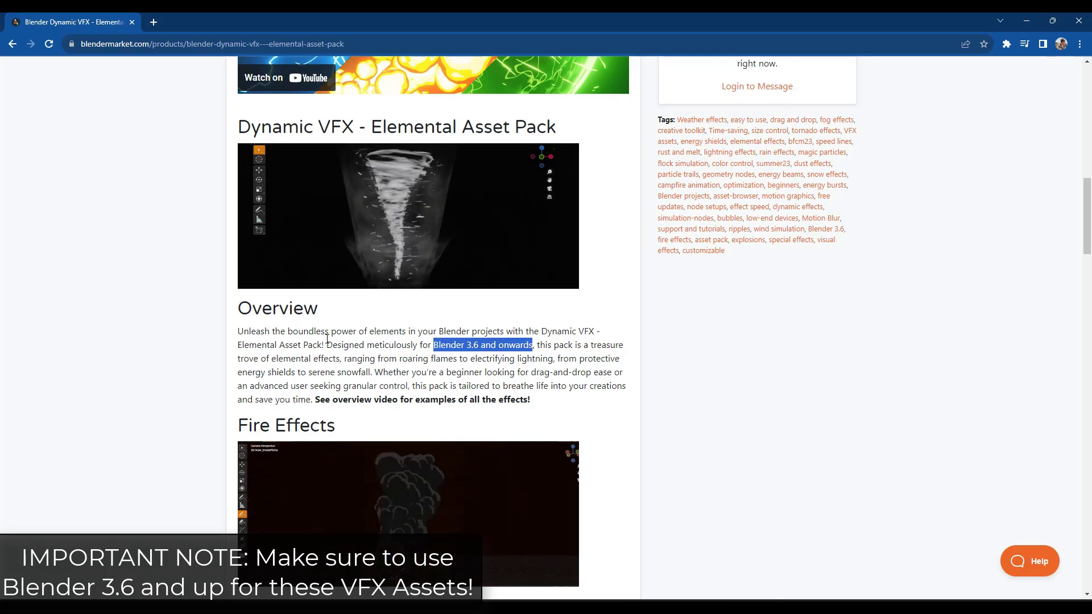
{"action": "left_click_drag", "start_coordinate": [328, 342], "coordinate": [479, 343]}
{"action": "left_click", "coordinate": [478, 344]}
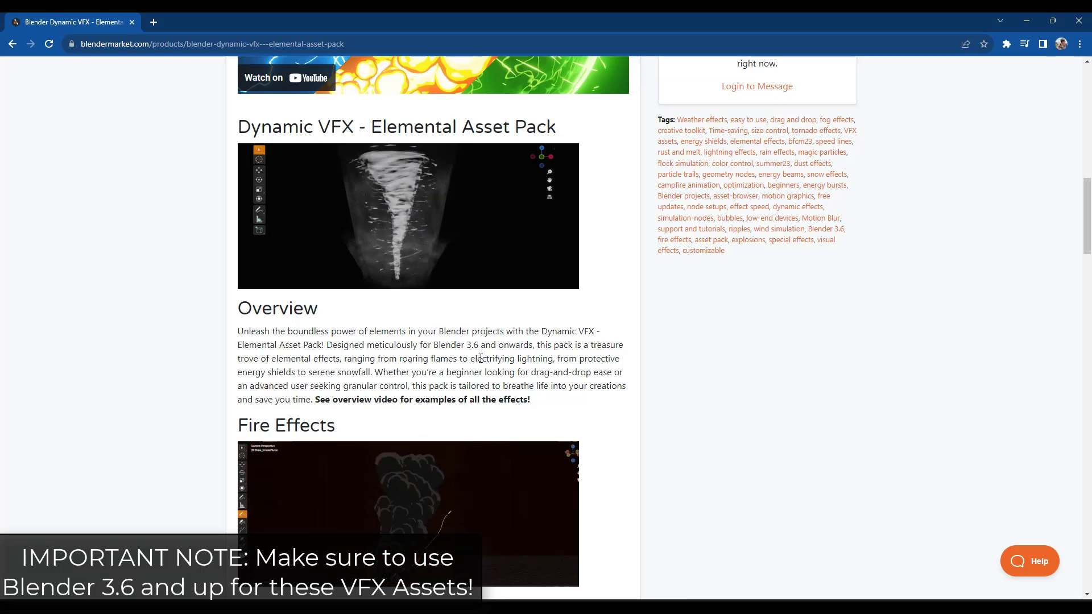
{"action": "scroll", "coordinate": [480, 359], "scroll_direction": "down", "scroll_amount": 1}
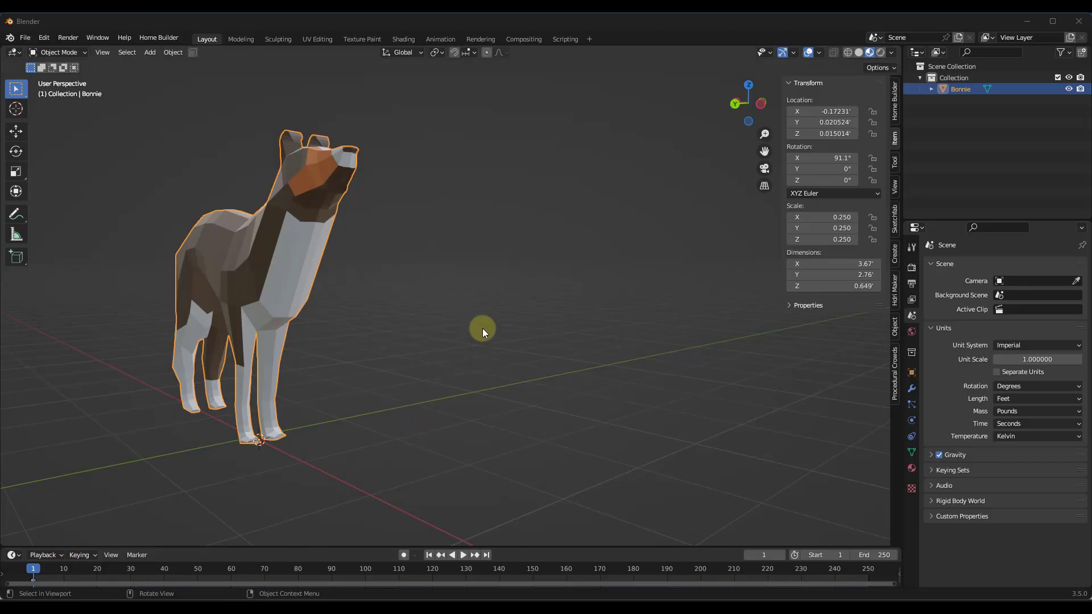
- Show the E:\Assets\BlenderAssets\Assets - Dynamic VFX Pack folder listing the 28 .blend files
{"action": "key", "text": "alt+Tab"}
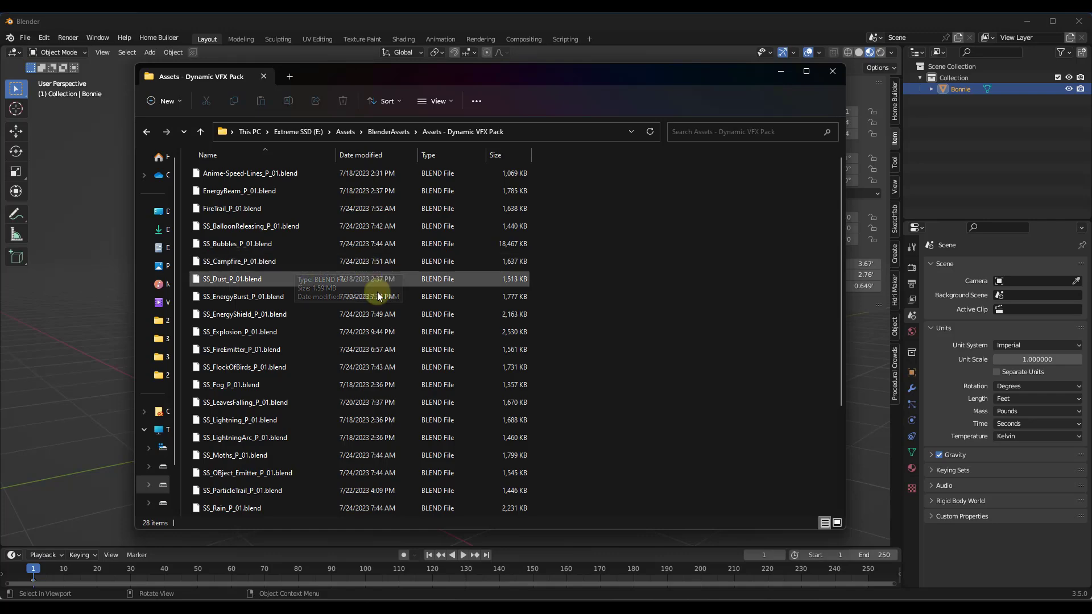
- Close the folder window and find the Assets - Dynamic VFX Pack library in Preferences
{"action": "left_click", "coordinate": [831, 72]}
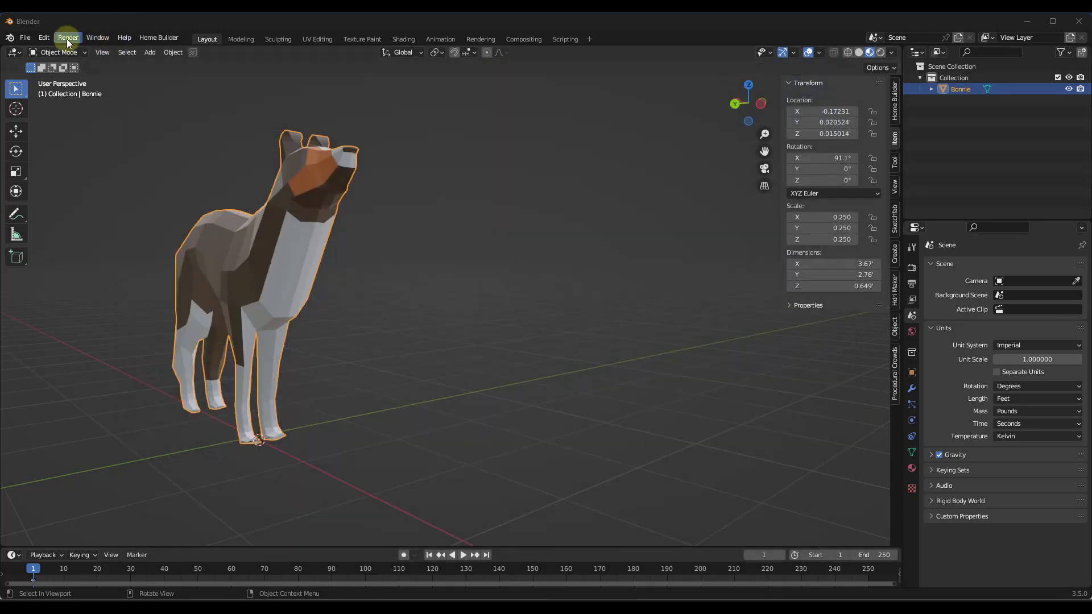
{"action": "left_click", "coordinate": [44, 37]}
{"action": "left_click", "coordinate": [96, 201]}
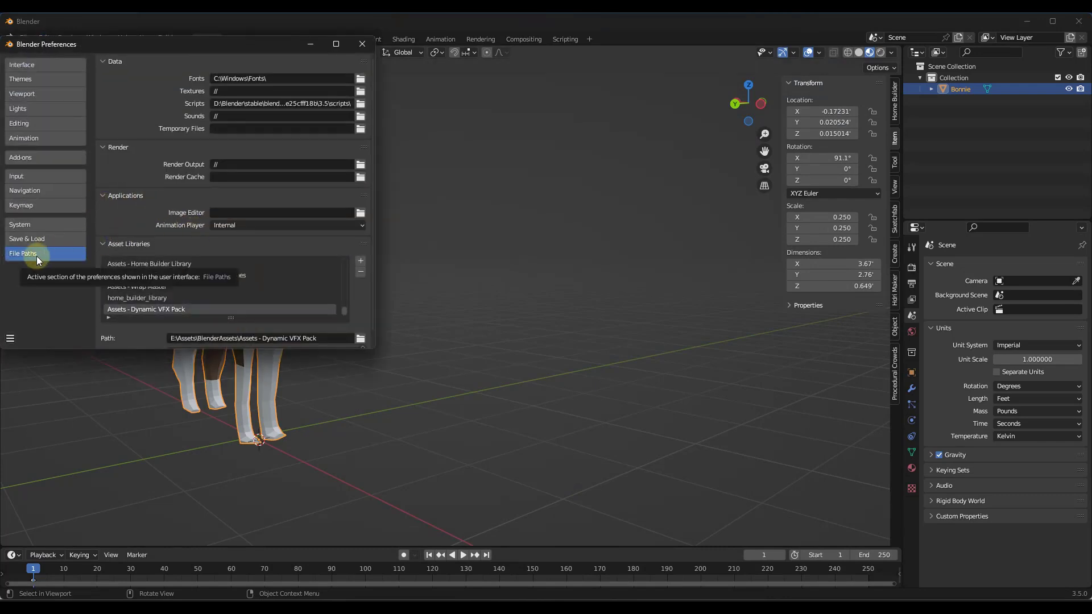
{"action": "scroll", "coordinate": [345, 315], "scroll_direction": "down", "scroll_amount": 1}
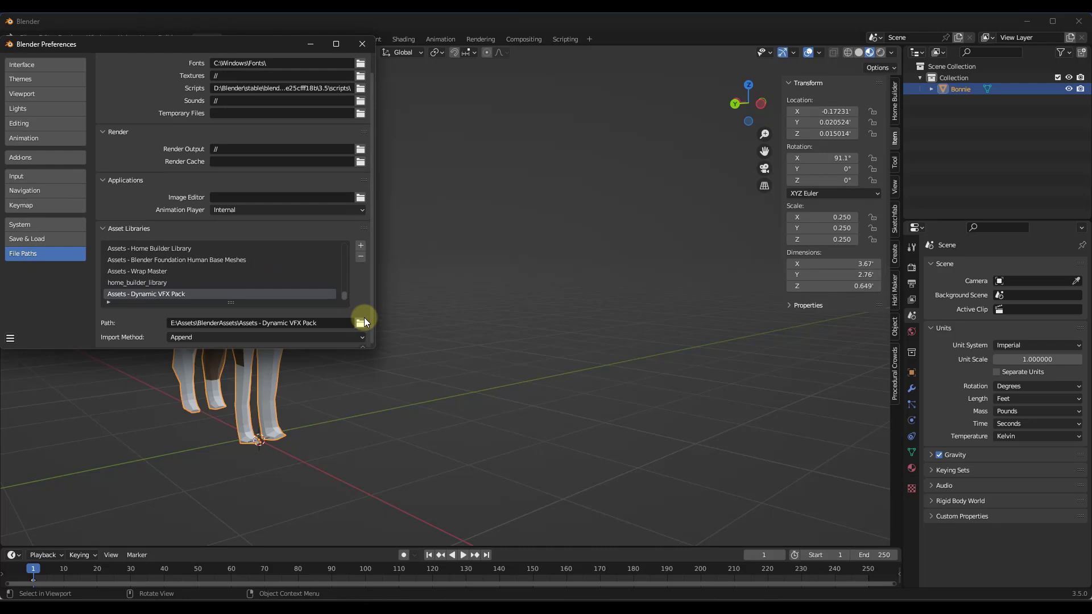
{"action": "left_click", "coordinate": [167, 296]}
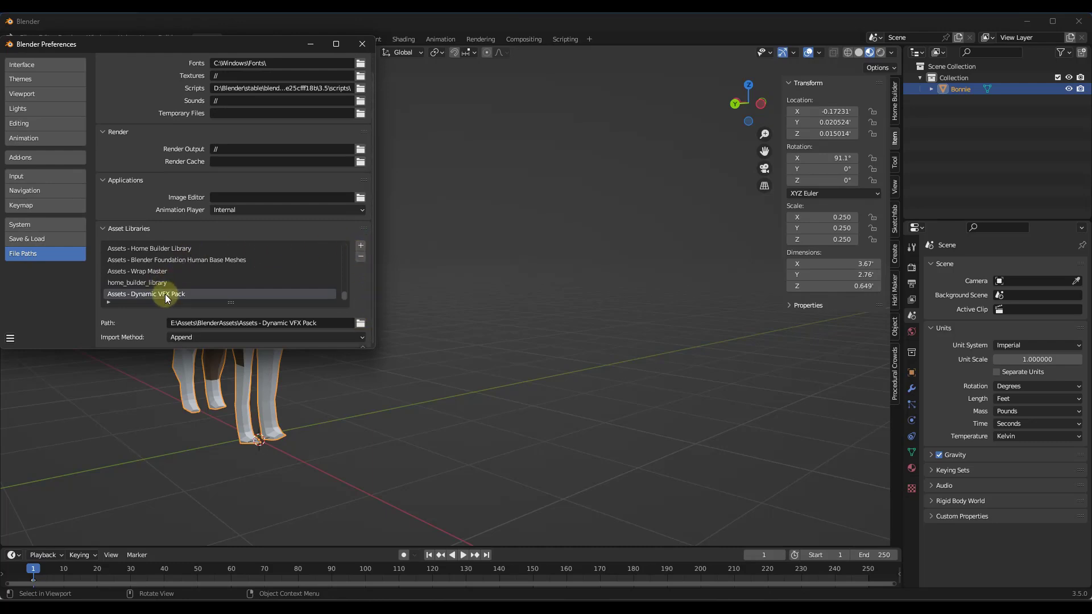
{"action": "left_click", "coordinate": [360, 323]}
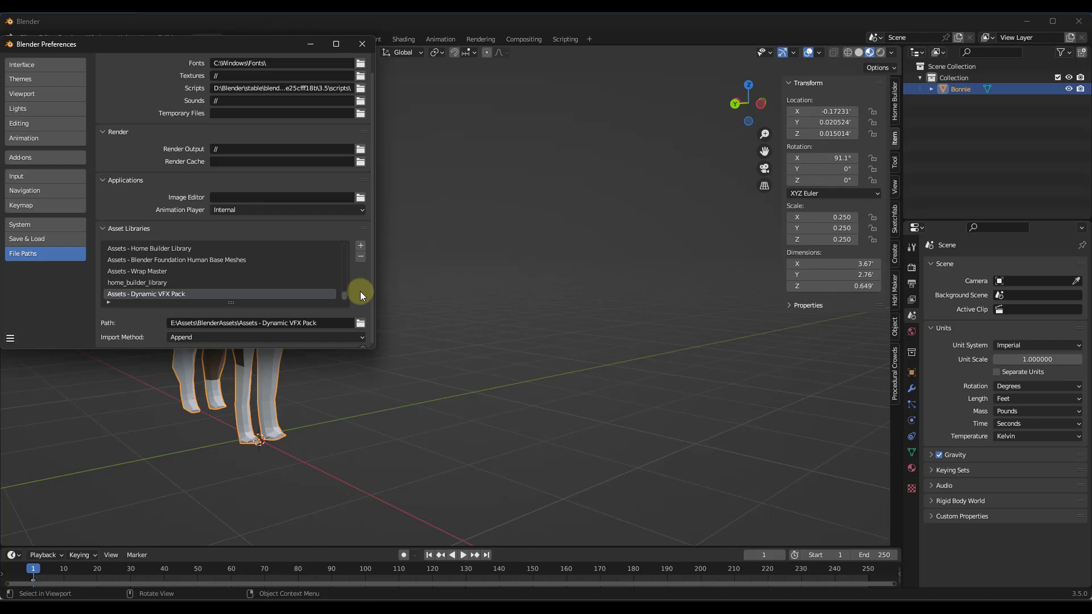
- Leave the library's Import Method on Append and close Preferences
{"action": "left_click", "coordinate": [357, 337]}
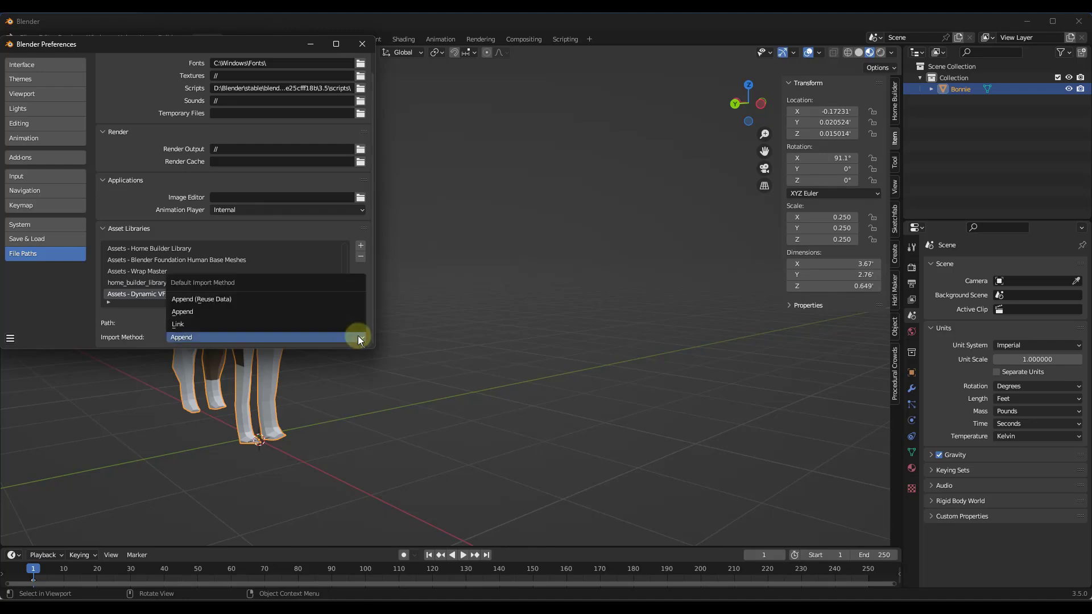
{"action": "left_click", "coordinate": [201, 312]}
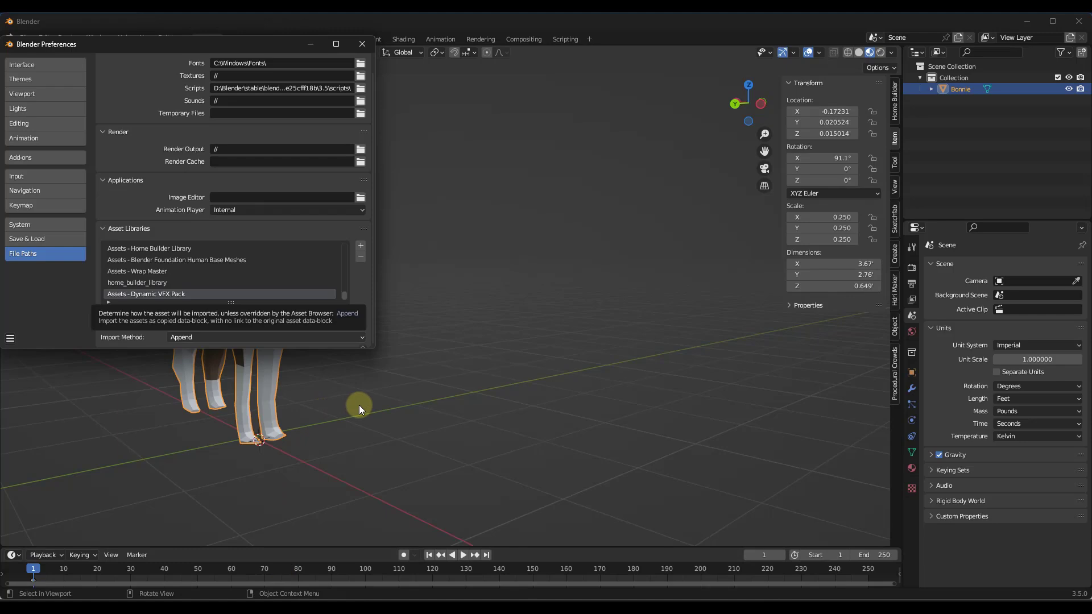
{"action": "left_click", "coordinate": [198, 337]}
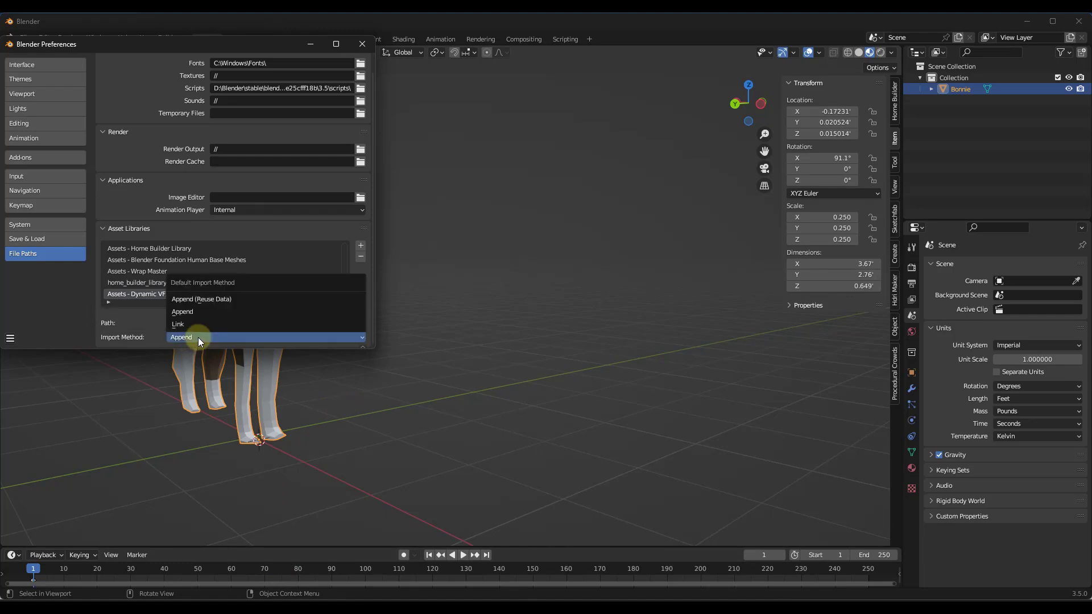
{"action": "left_click", "coordinate": [200, 312]}
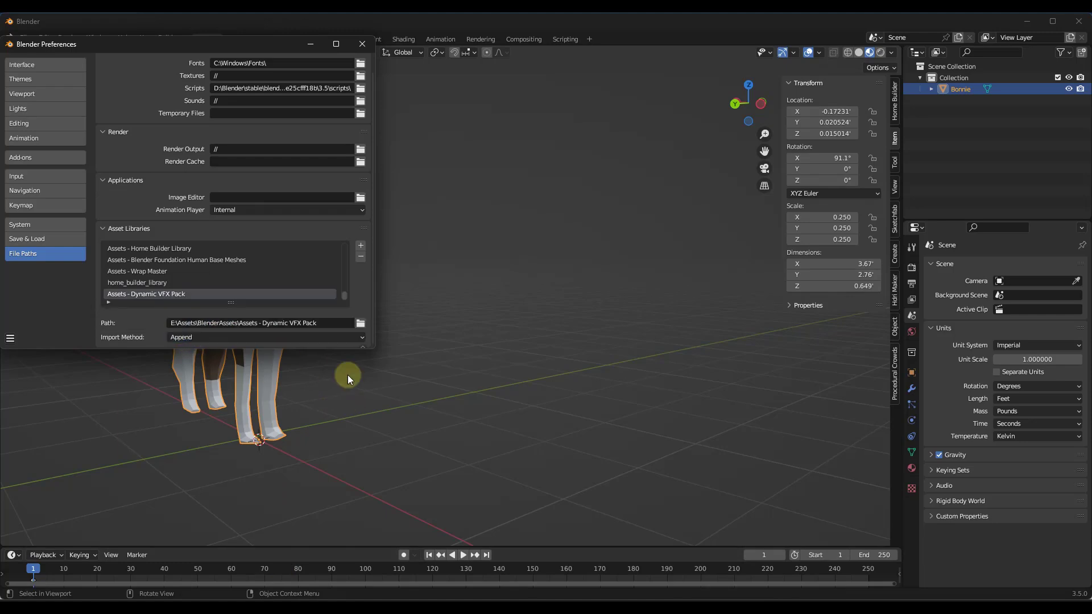
{"action": "left_click", "coordinate": [392, 395]}
{"action": "left_click", "coordinate": [362, 43]}
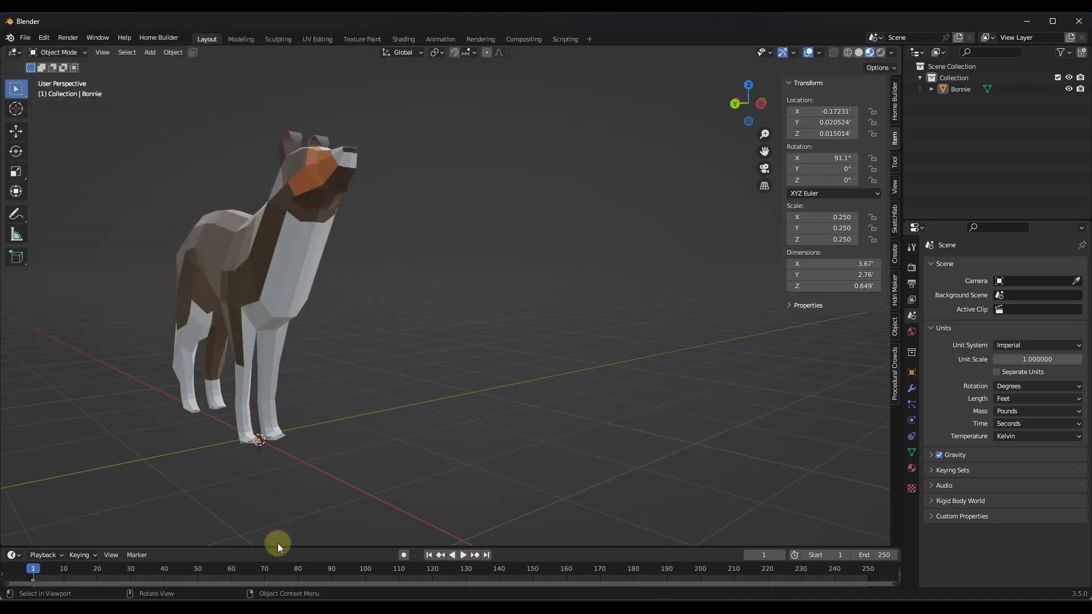
- Enlarge the timeline and make it an Asset Browser showing the Assets - Dynamic VFX Pack library
{"action": "left_click_drag", "start_coordinate": [278, 545], "coordinate": [295, 389]}
{"action": "left_click", "coordinate": [15, 398]}
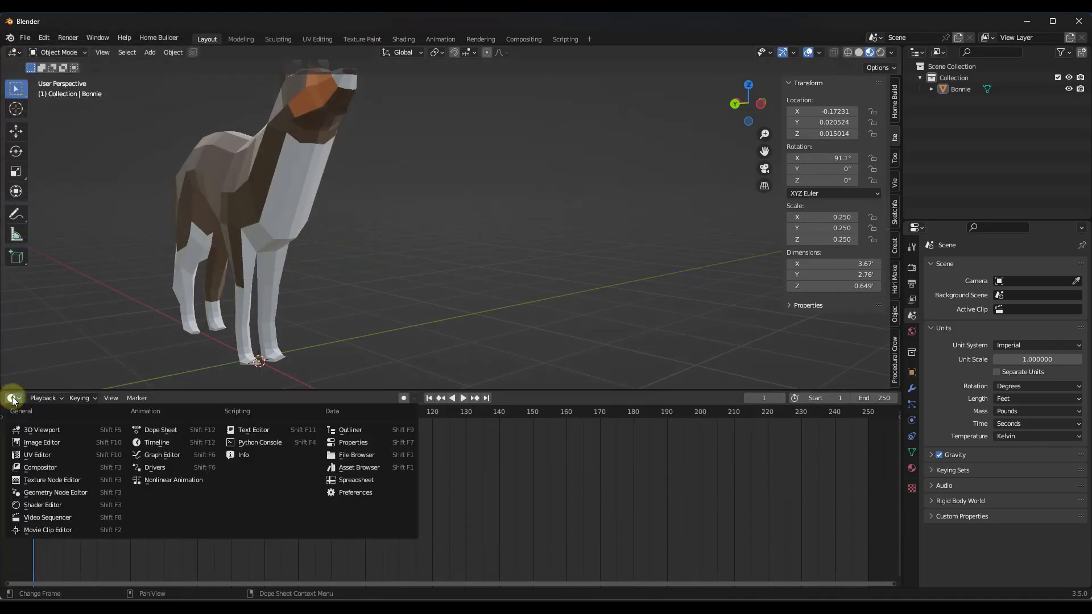
{"action": "left_click", "coordinate": [364, 468]}
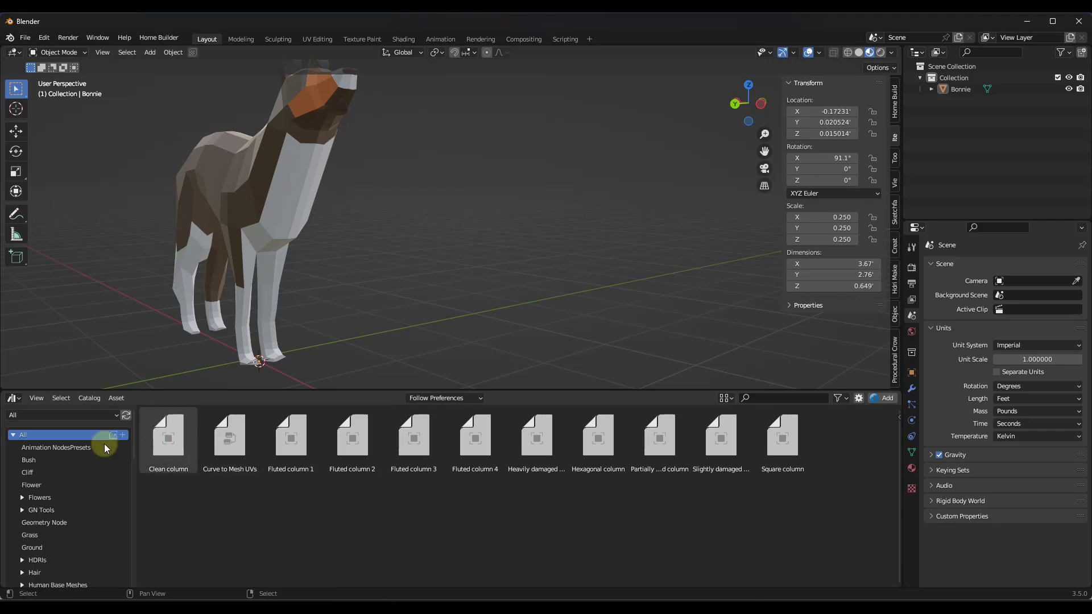
{"action": "left_click", "coordinate": [52, 415]}
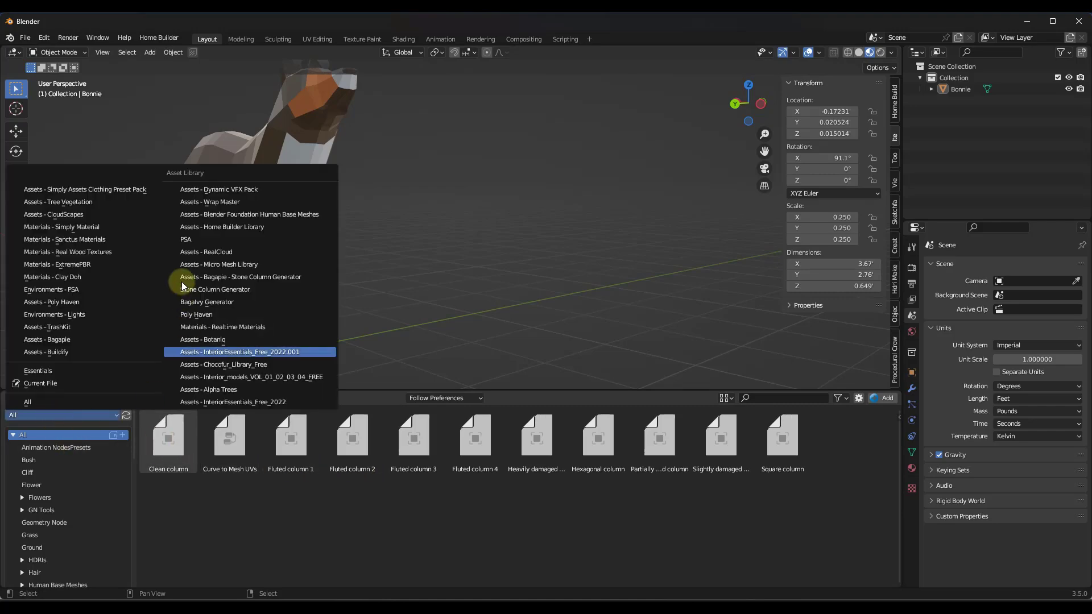
{"action": "left_click", "coordinate": [223, 189]}
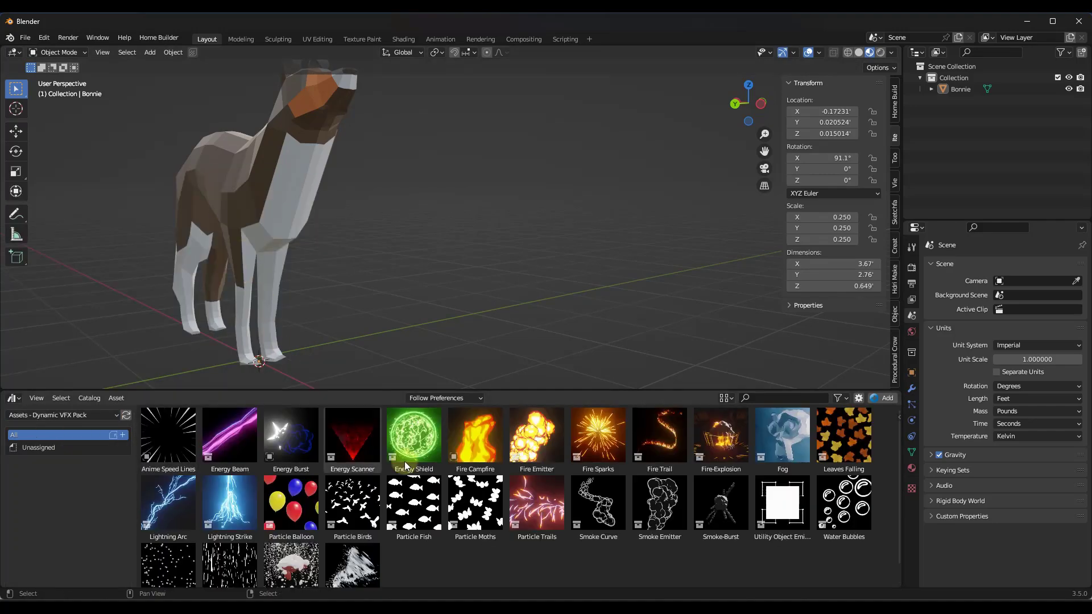
- Check the asset browser's import method options and reframe the view around the dog
{"action": "left_click", "coordinate": [479, 398]}
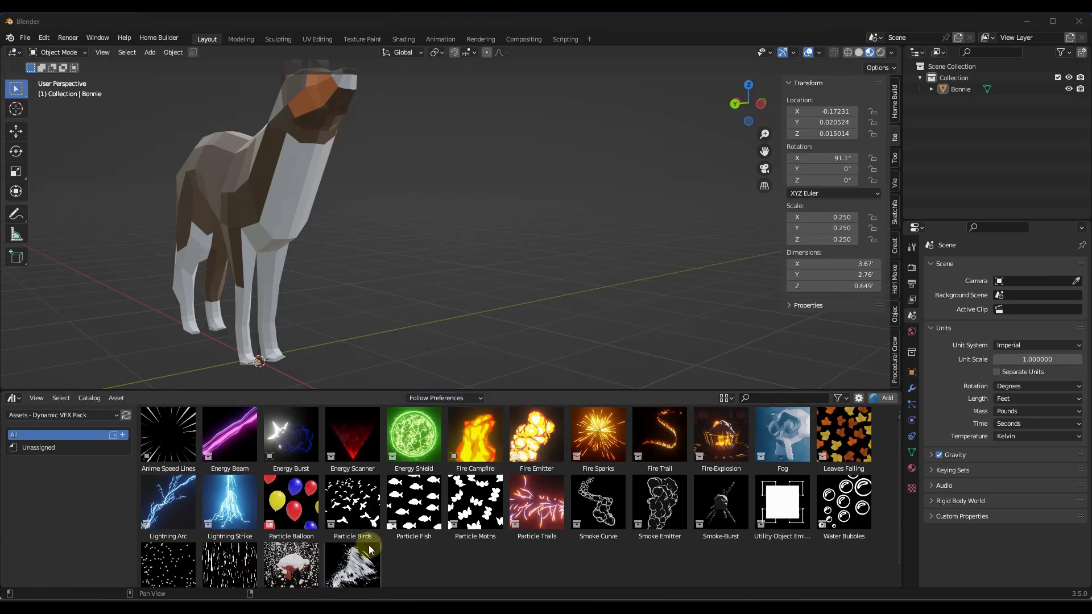
{"action": "scroll", "coordinate": [383, 547], "scroll_direction": "down", "scroll_amount": 1}
{"action": "scroll", "coordinate": [398, 542], "scroll_direction": "up", "scroll_amount": 1}
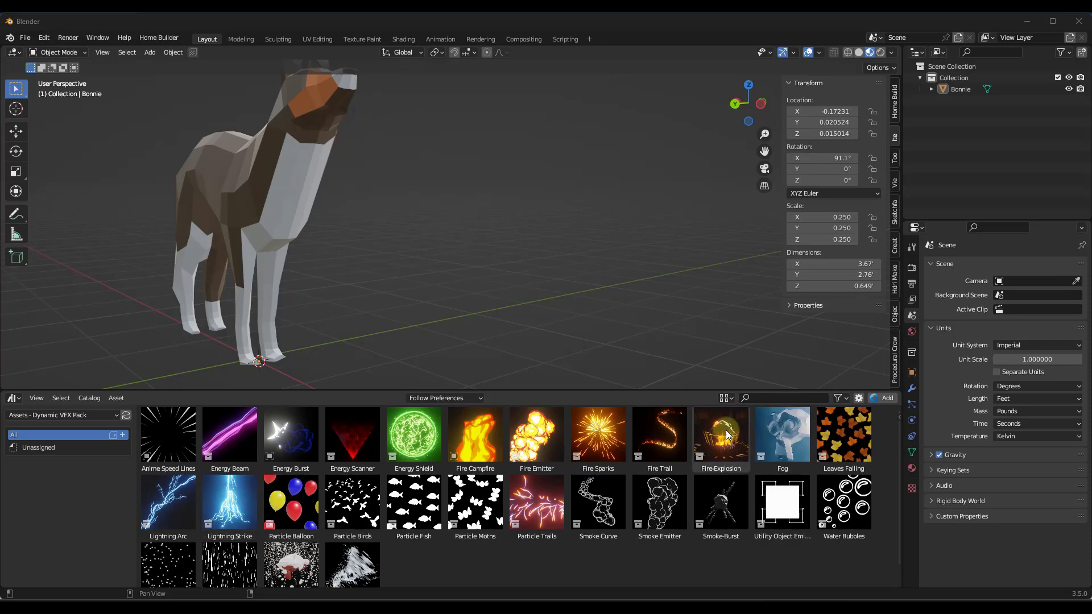
{"action": "middle_click_drag", "start_coordinate": [462, 285], "coordinate": [263, 279]}
{"action": "middle_click_drag", "start_coordinate": [514, 251], "coordinate": [225, 271]}
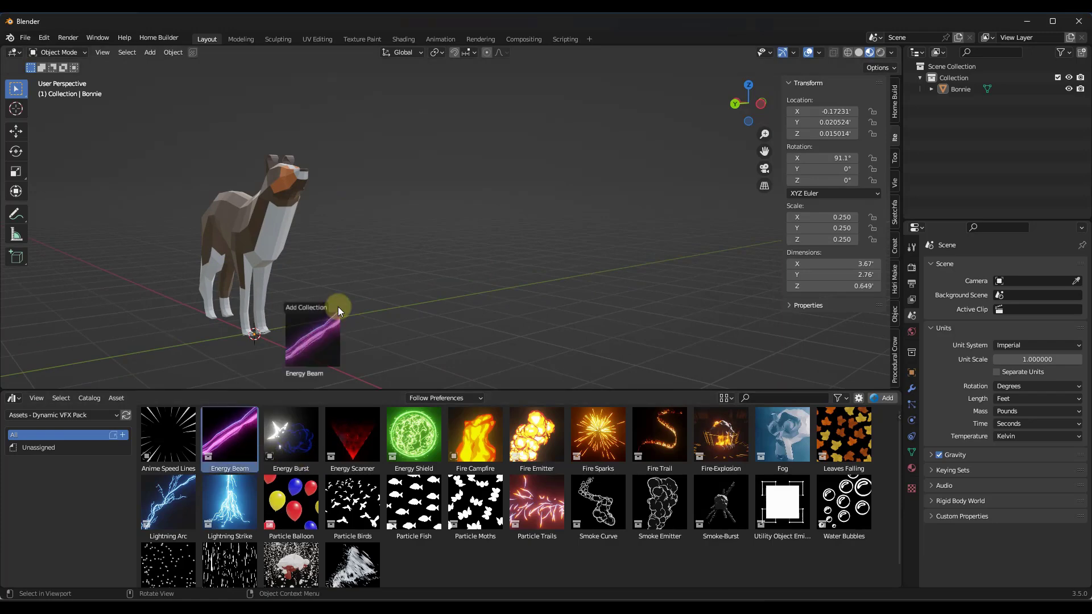
{"action": "left_click_drag", "start_coordinate": [339, 305], "coordinate": [339, 306]}
{"action": "key", "text": "KP_Decimal"}
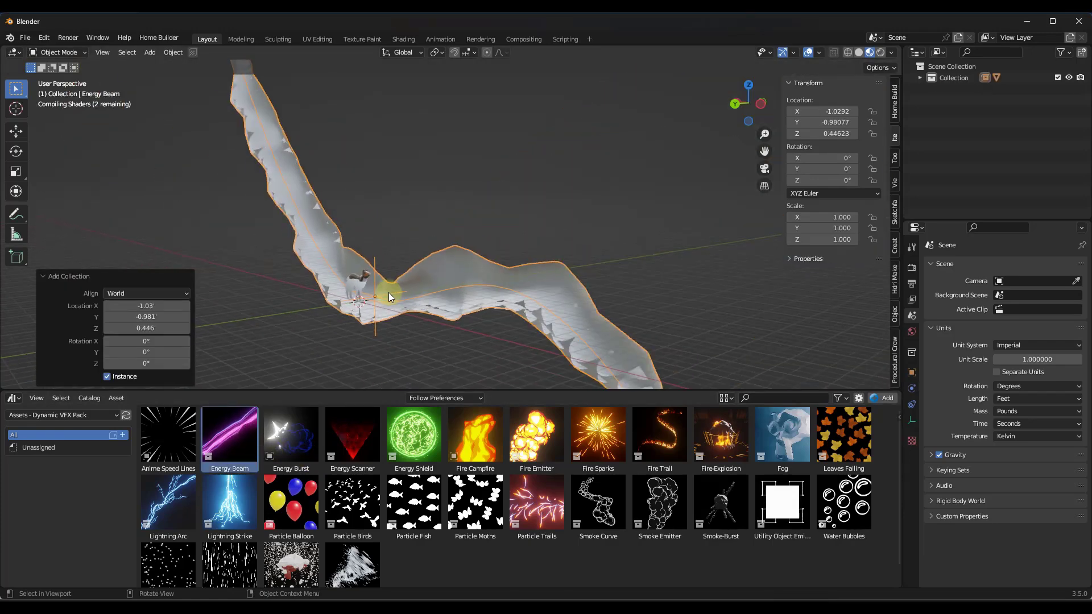
{"action": "mouse_move", "coordinate": [388, 292]}
{"action": "middle_mouse_down"}
{"action": "mouse_move", "coordinate": [482, 290]}
{"action": "mouse_move", "coordinate": [441, 285]}
{"action": "mouse_move", "coordinate": [442, 316]}
{"action": "middle_mouse_up"}
{"action": "scroll", "coordinate": [442, 316], "scroll_direction": "down", "scroll_amount": 5}
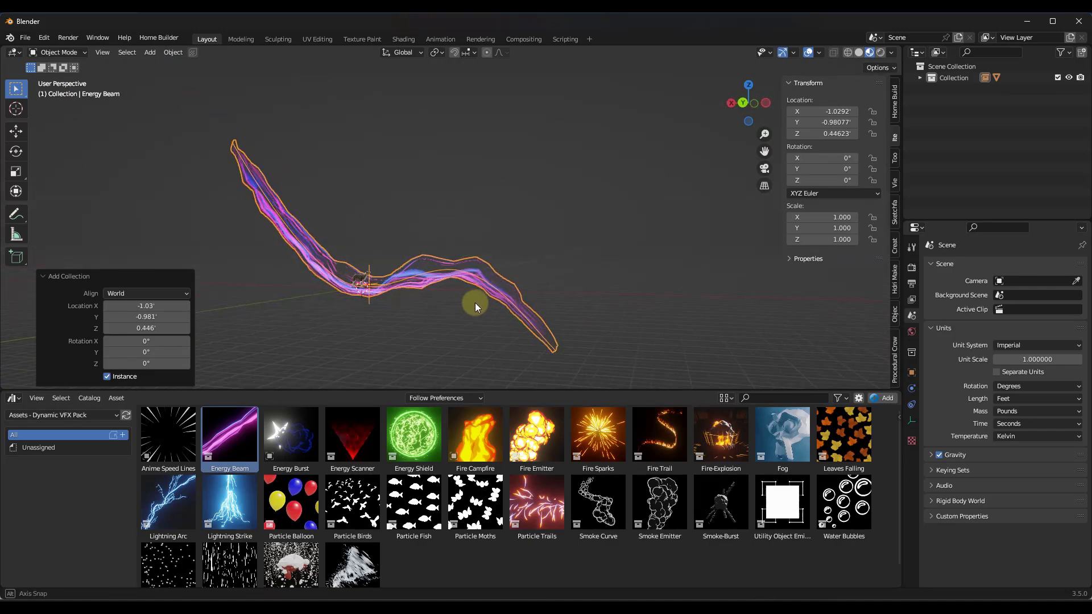
{"action": "scroll", "coordinate": [458, 309], "scroll_direction": "up", "scroll_amount": 1}
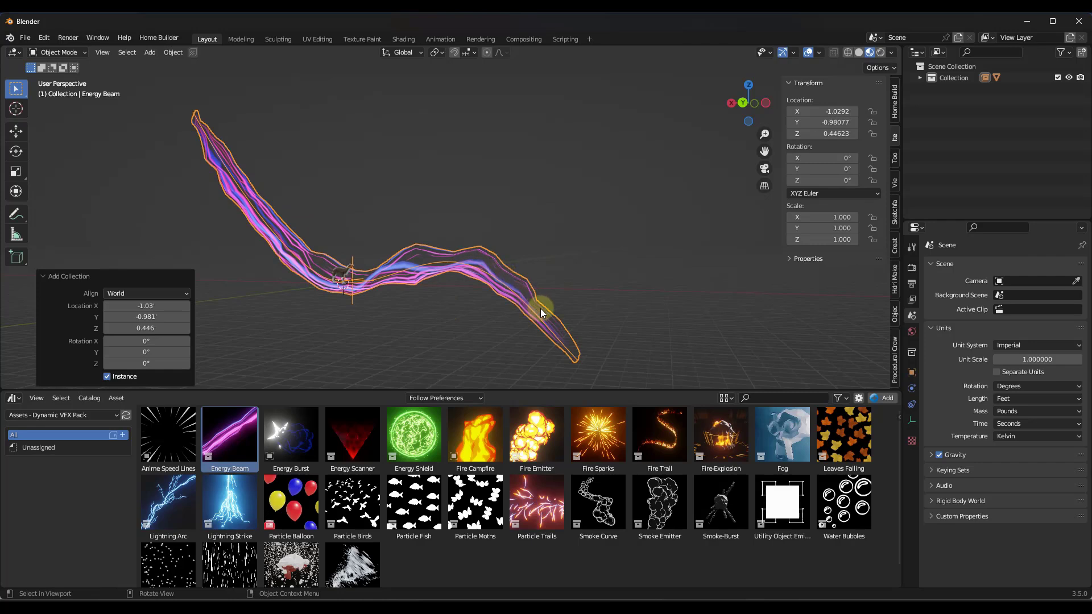
{"action": "left_click", "coordinate": [414, 278]}
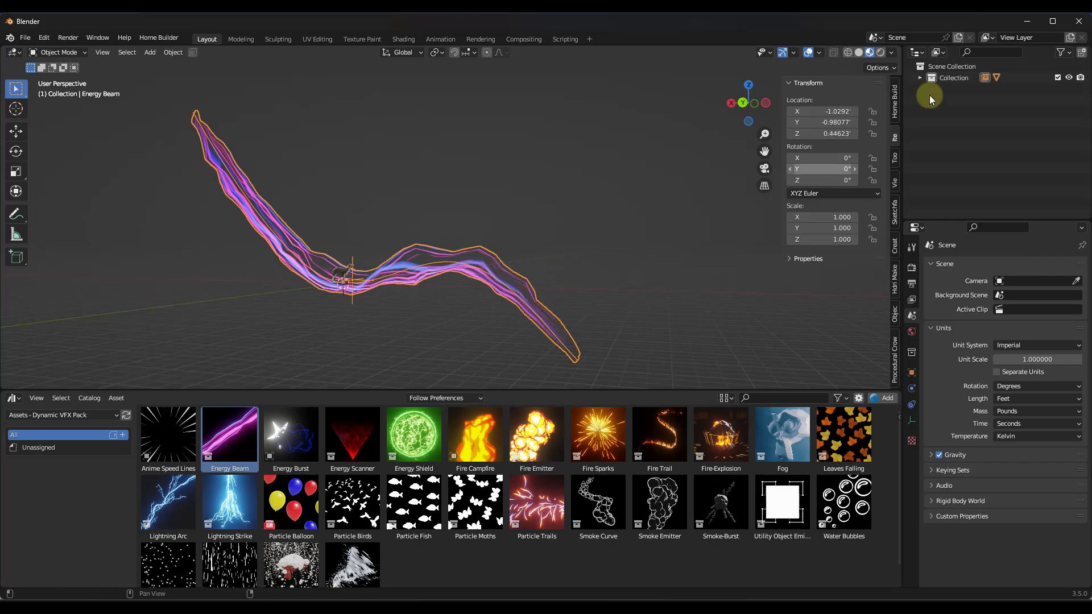
{"action": "left_click", "coordinate": [919, 78]}
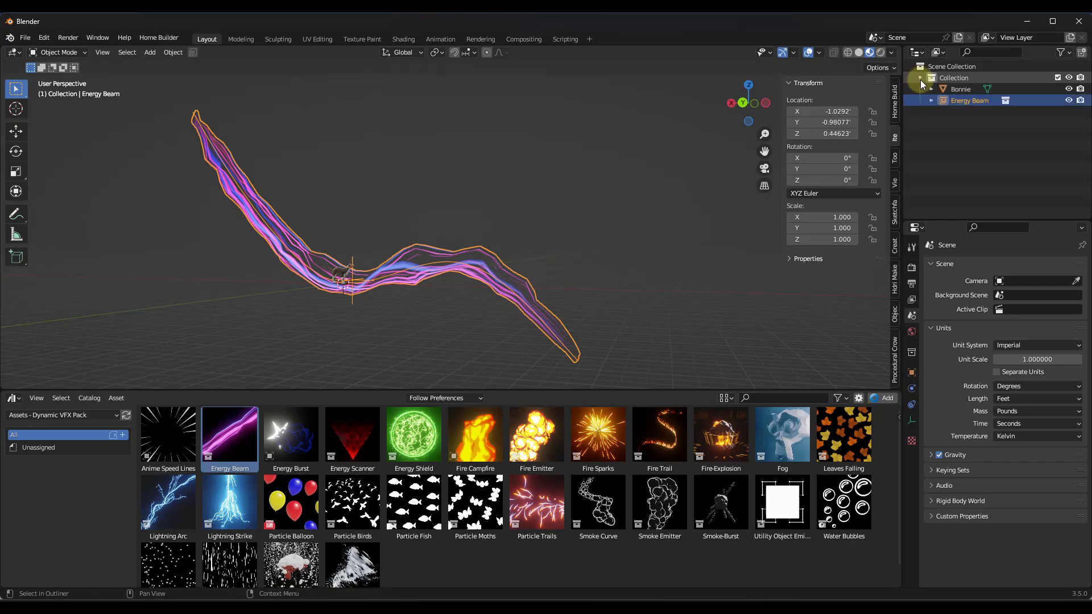
{"action": "left_click", "coordinate": [956, 91]}
{"action": "left_click", "coordinate": [957, 99]}
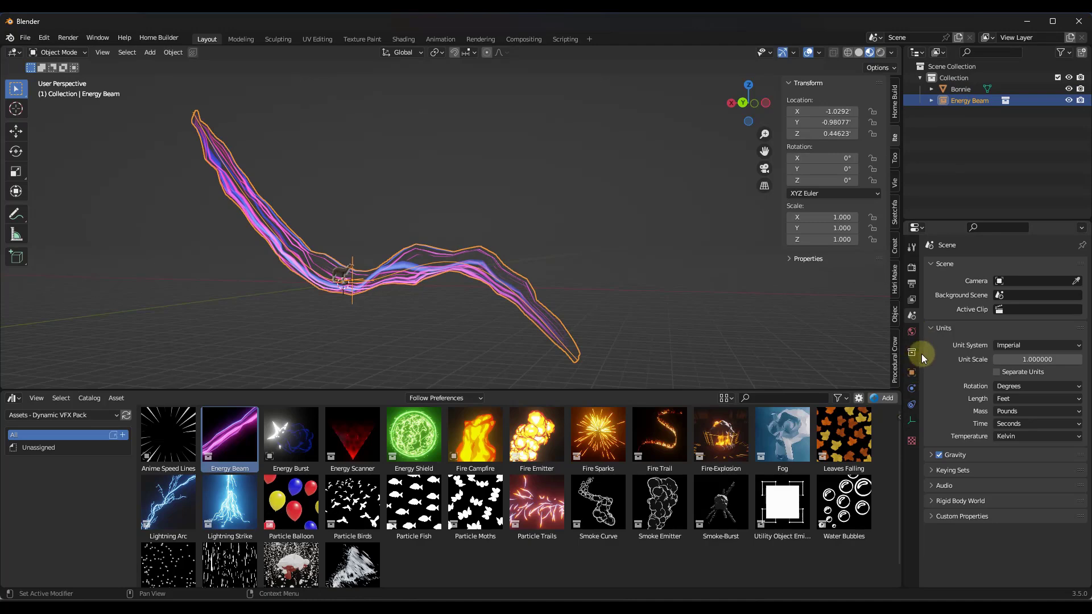
{"action": "middle_click_drag", "start_coordinate": [449, 275], "coordinate": [423, 262]}
{"action": "scroll", "coordinate": [423, 262], "scroll_direction": "down", "scroll_amount": 2}
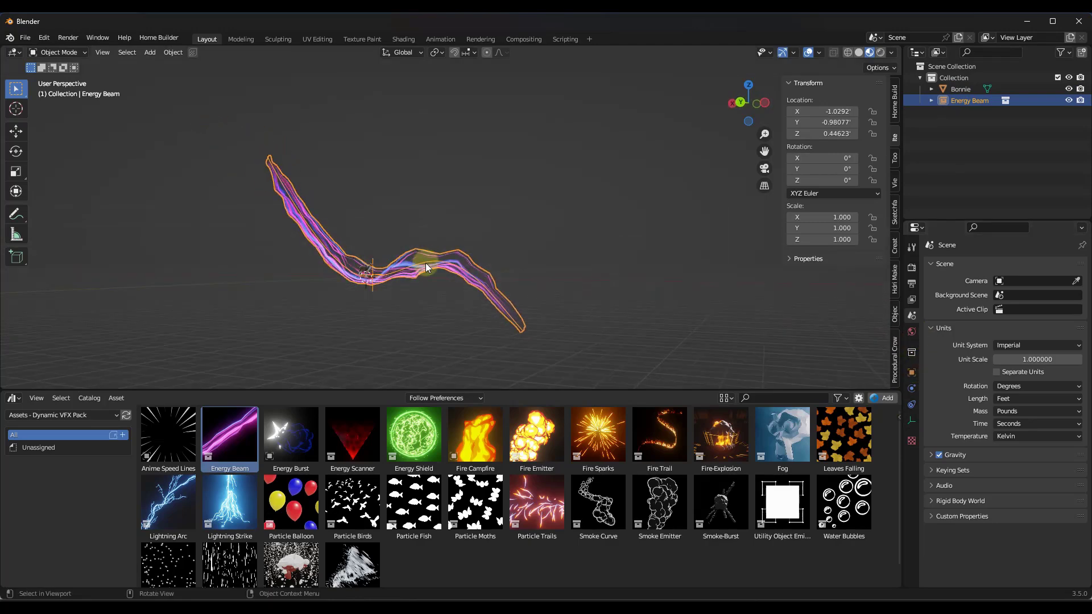
{"action": "key", "text": "Delete"}
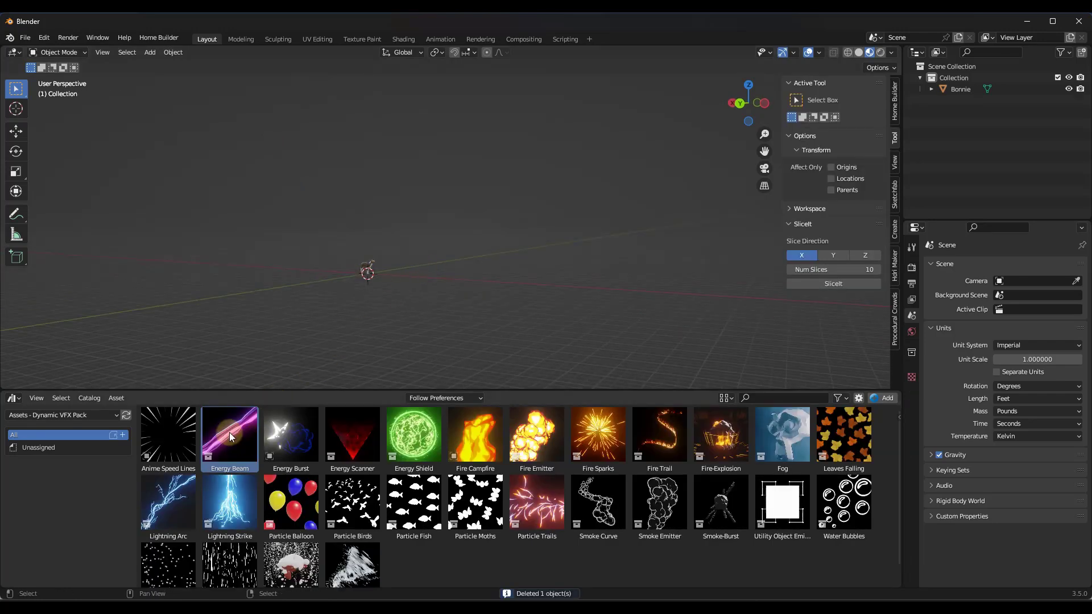
- Drag another Energy Beam into the scene, added as editable objects rather than a collection instance
{"action": "left_click_drag", "start_coordinate": [384, 272], "coordinate": [383, 272]}
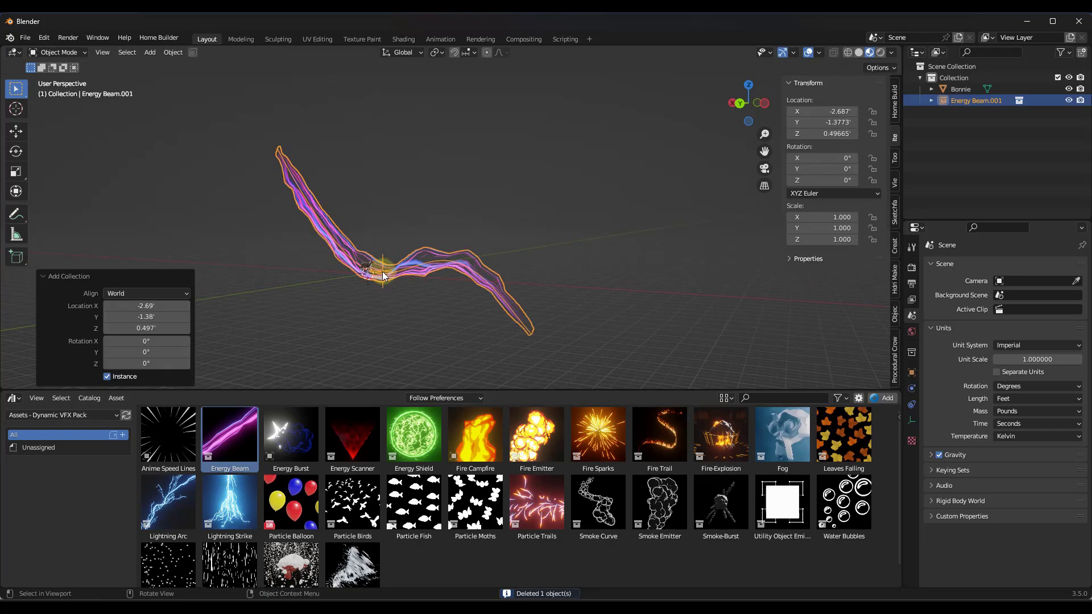
{"action": "left_click", "coordinate": [110, 376]}
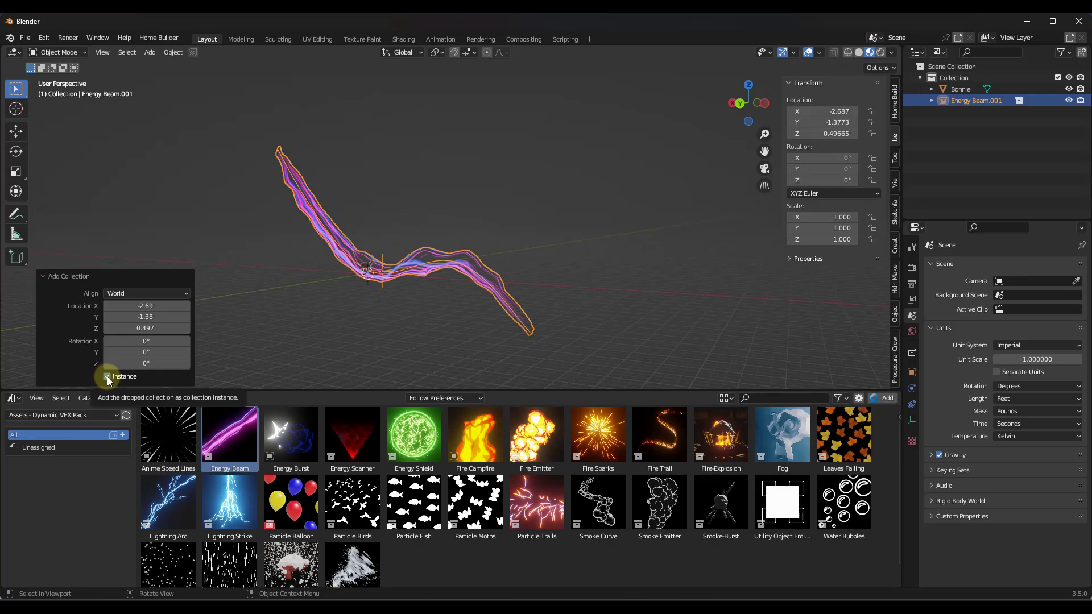
{"action": "left_click", "coordinate": [107, 376]}
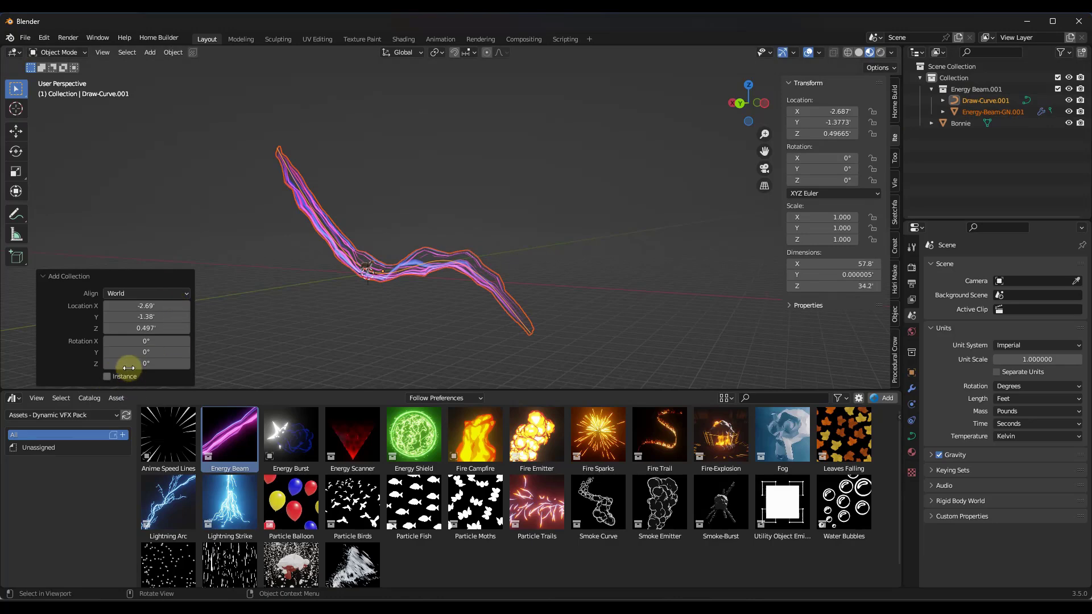
{"action": "left_click", "coordinate": [106, 376]}
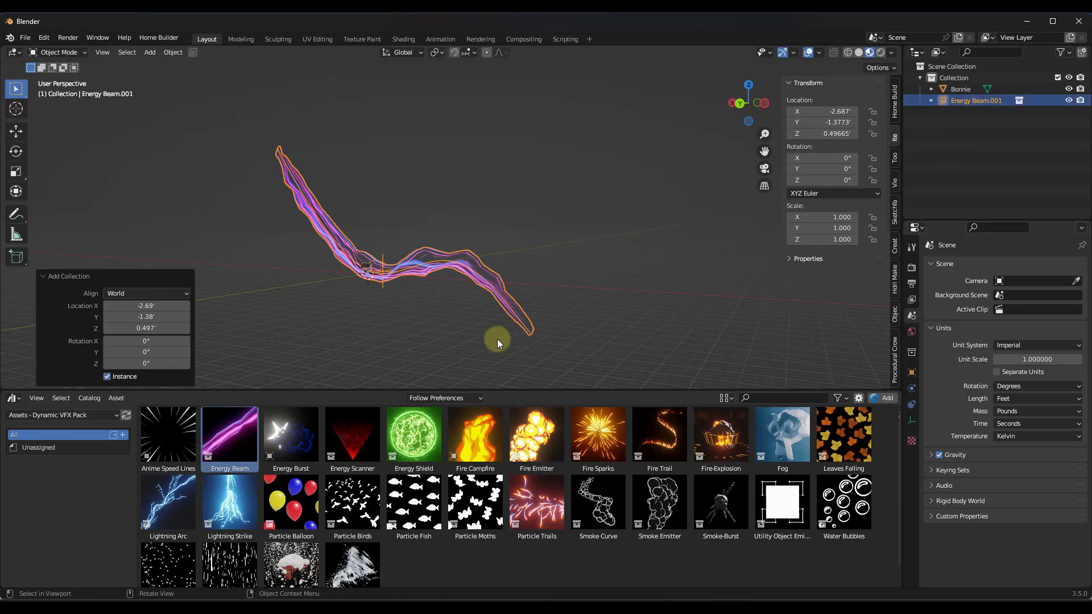
{"action": "left_click", "coordinate": [106, 377]}
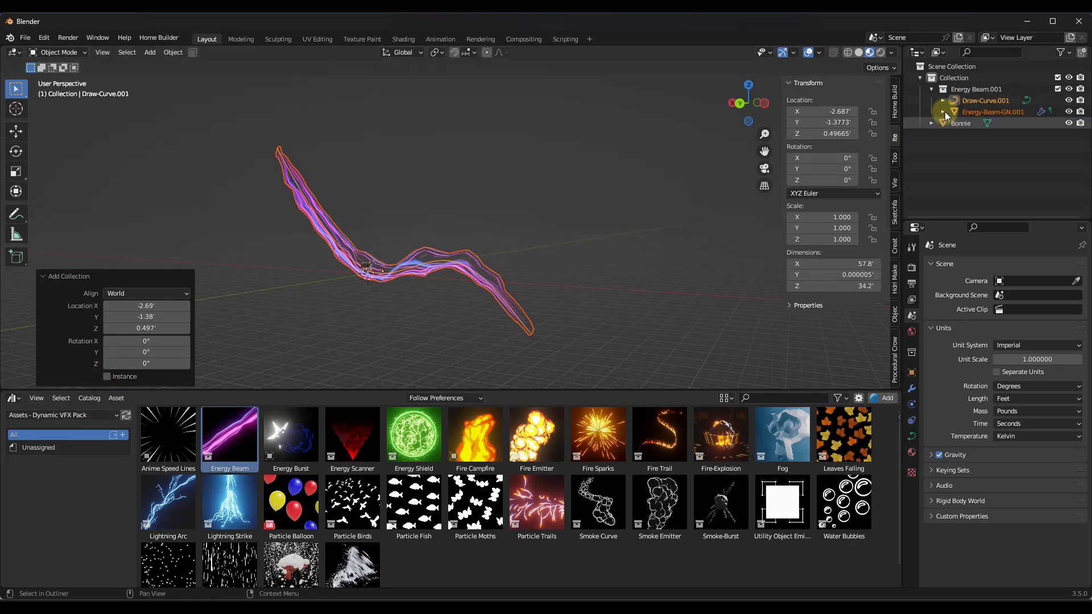
- Select the Energy-Beam-GN geometry object and show its Energy Beam modifier settings
{"action": "left_click", "coordinate": [974, 100]}
{"action": "left_click", "coordinate": [975, 113]}
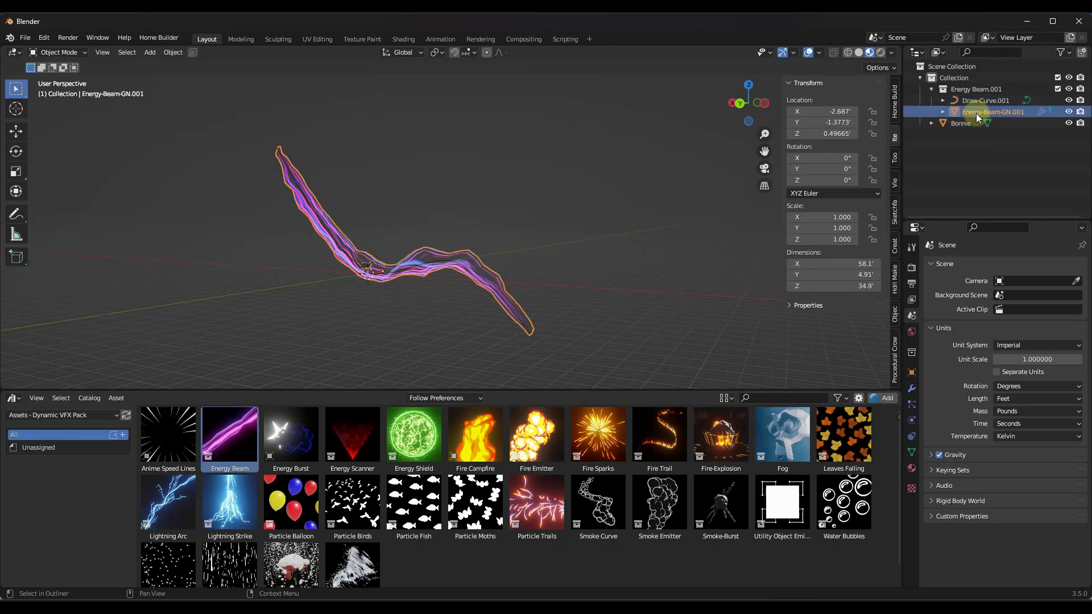
{"action": "left_click", "coordinate": [911, 389]}
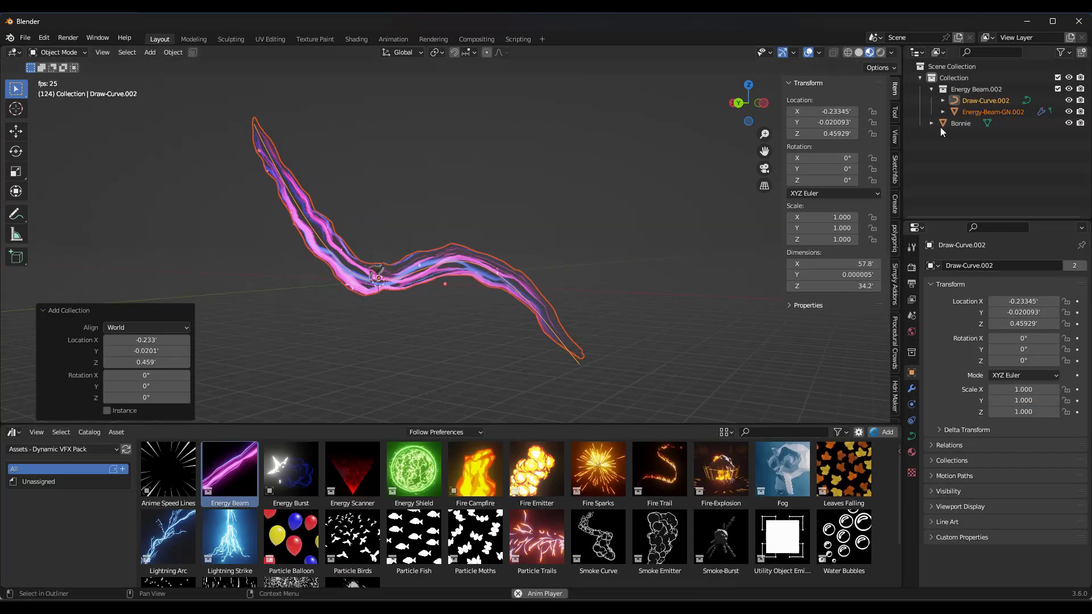
{"action": "left_click", "coordinate": [972, 111]}
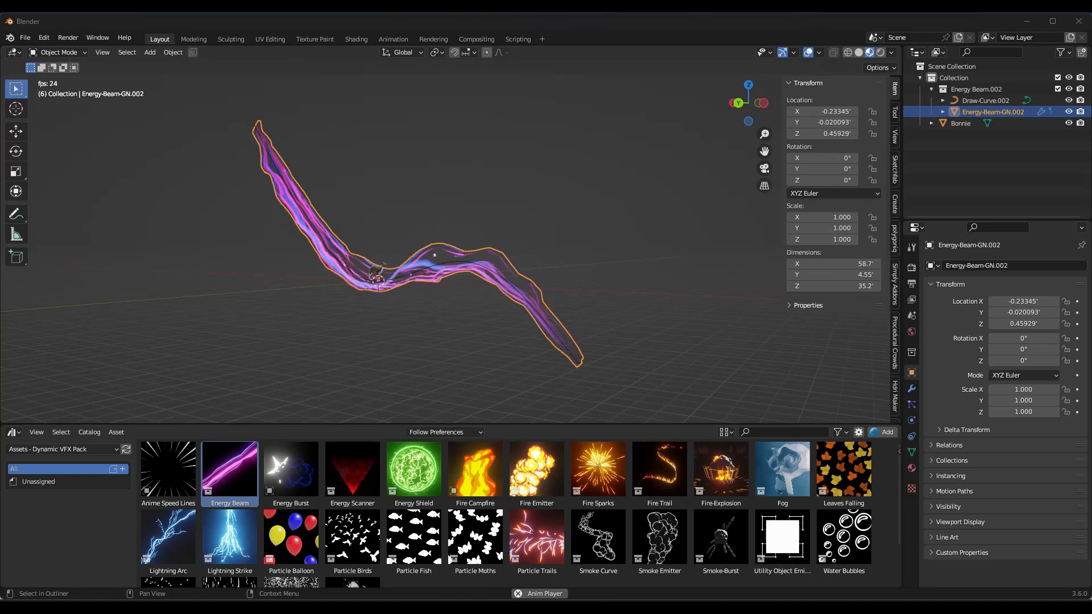
- Increase the beam's Noise Displacement, Noise Scale to 1.040, Radius, and Animation Speed to 1.750
{"action": "middle_click_drag", "start_coordinate": [481, 313], "coordinate": [480, 314]}
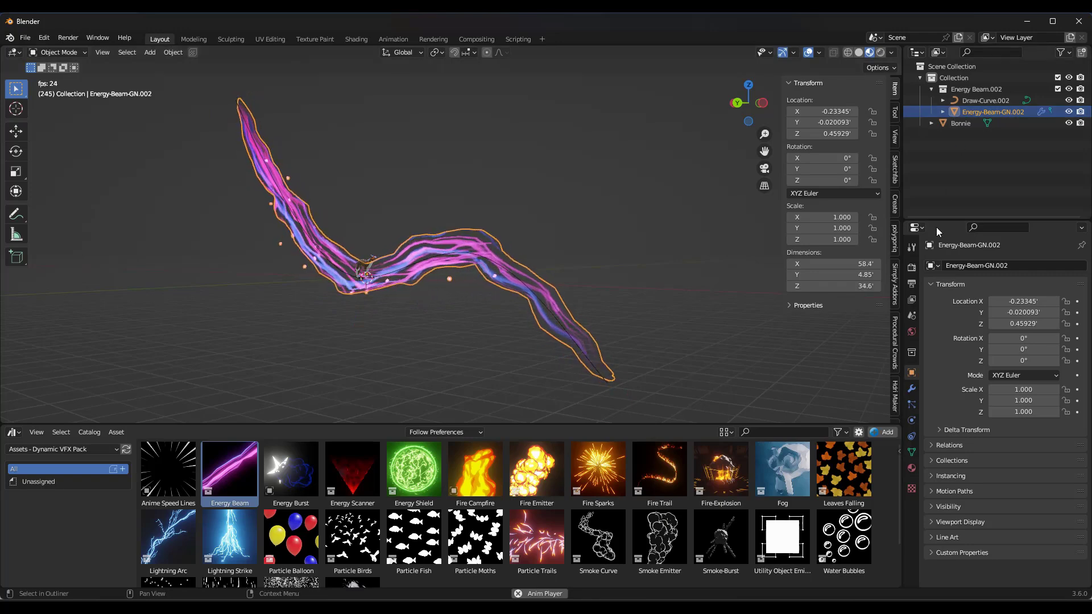
{"action": "left_click", "coordinate": [913, 389]}
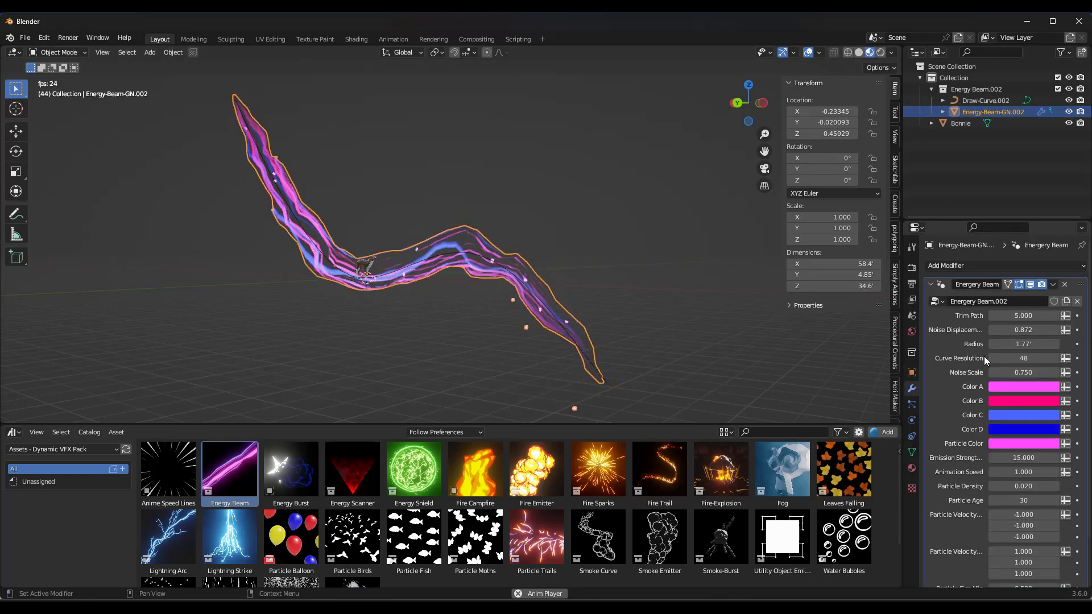
{"action": "mouse_move", "coordinate": [1024, 322]}
{"action": "left_mouse_down"}
{"action": "mouse_move", "coordinate": [1047, 323]}
{"action": "mouse_move", "coordinate": [1033, 330]}
{"action": "left_mouse_up"}
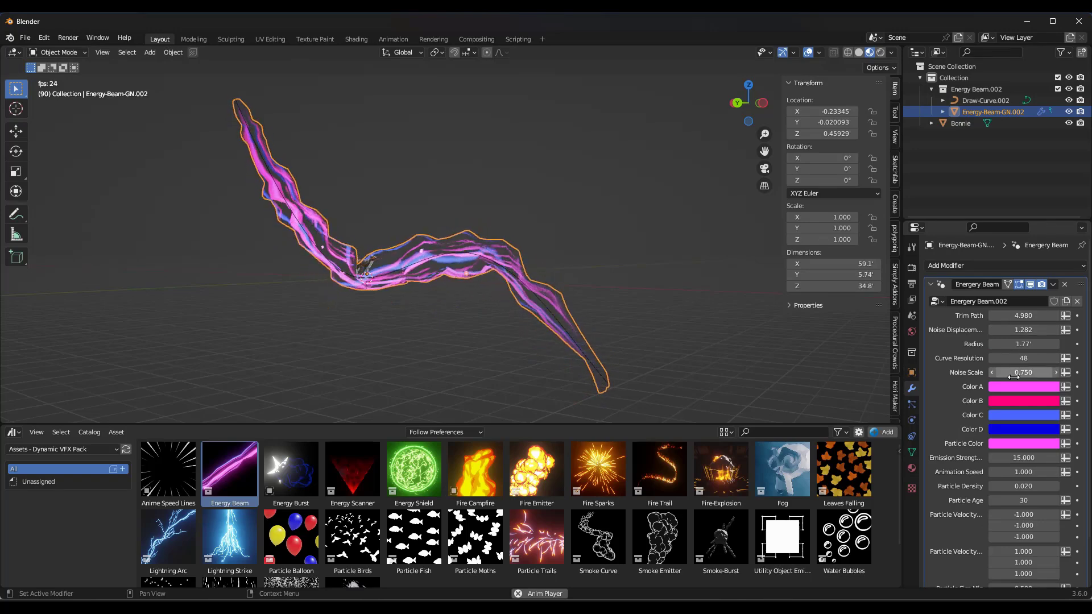
{"action": "mouse_move", "coordinate": [1024, 373]}
{"action": "left_mouse_down"}
{"action": "mouse_move", "coordinate": [1058, 372]}
{"action": "mouse_move", "coordinate": [1038, 372]}
{"action": "left_mouse_up"}
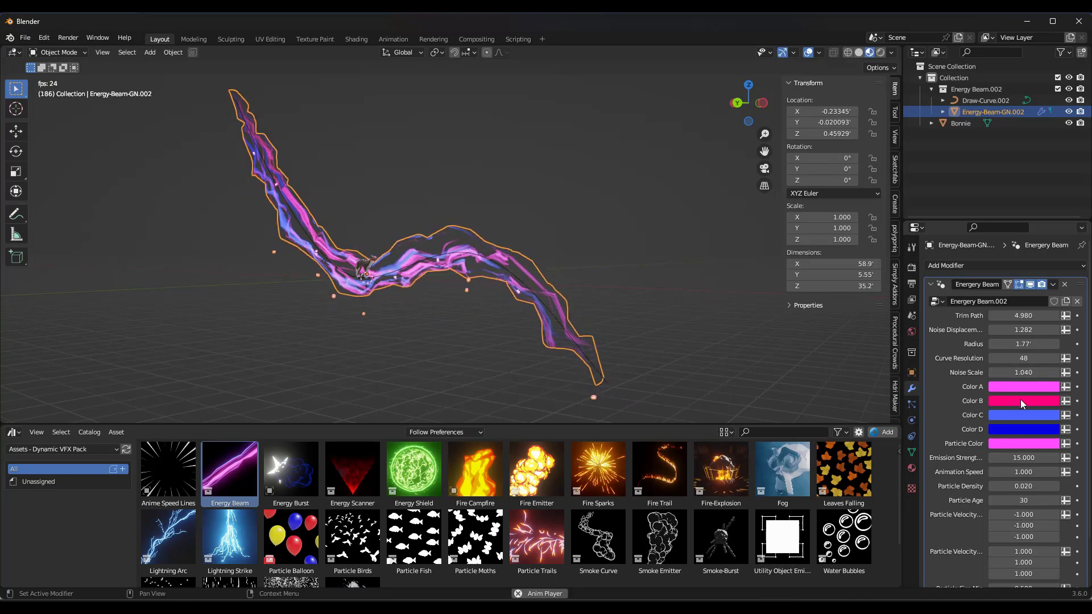
{"action": "left_click_drag", "start_coordinate": [1023, 472], "coordinate": [1058, 472]}
{"action": "mouse_move", "coordinate": [542, 294]}
{"action": "middle_mouse_down"}
{"action": "mouse_move", "coordinate": [446, 286]}
{"action": "mouse_move", "coordinate": [493, 291]}
{"action": "middle_mouse_up"}
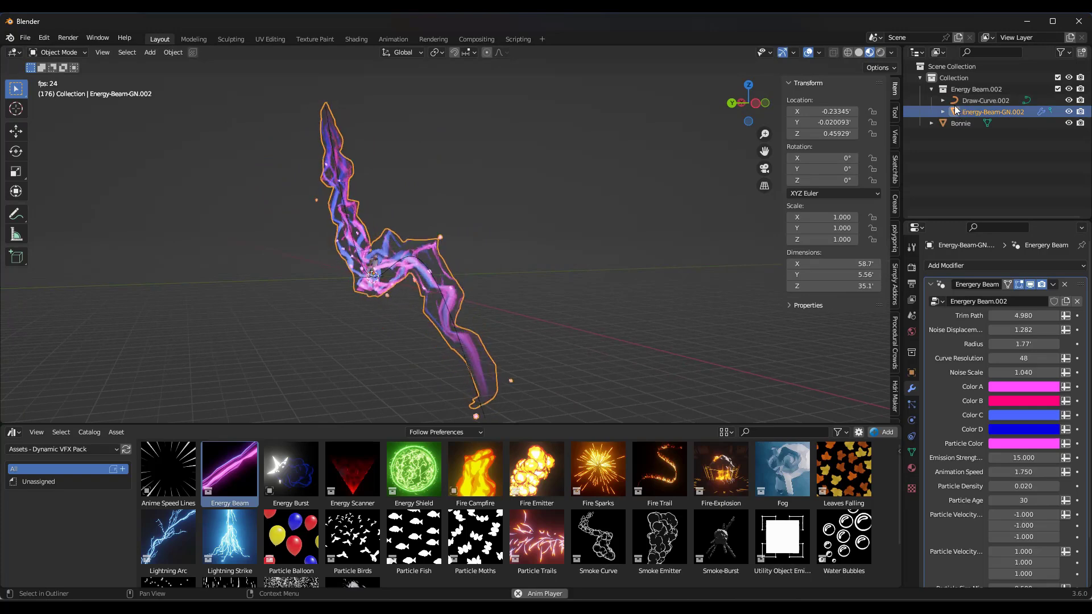
{"action": "left_click", "coordinate": [953, 100]}
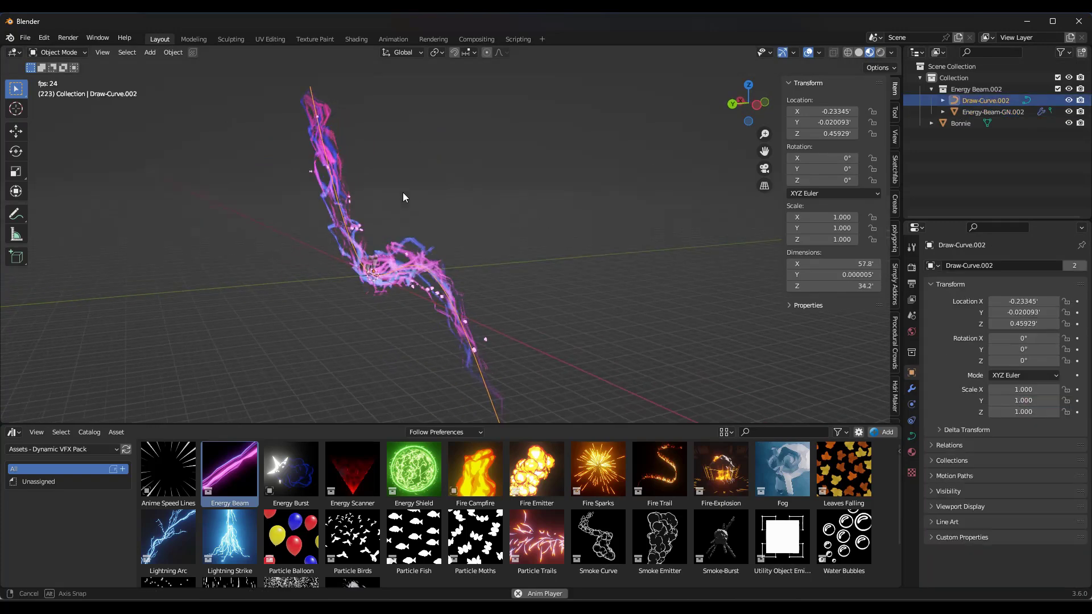
- In Edit Mode on Draw-Curve.002, draw a new freehand path for the beam
{"action": "key", "text": "Tab"}
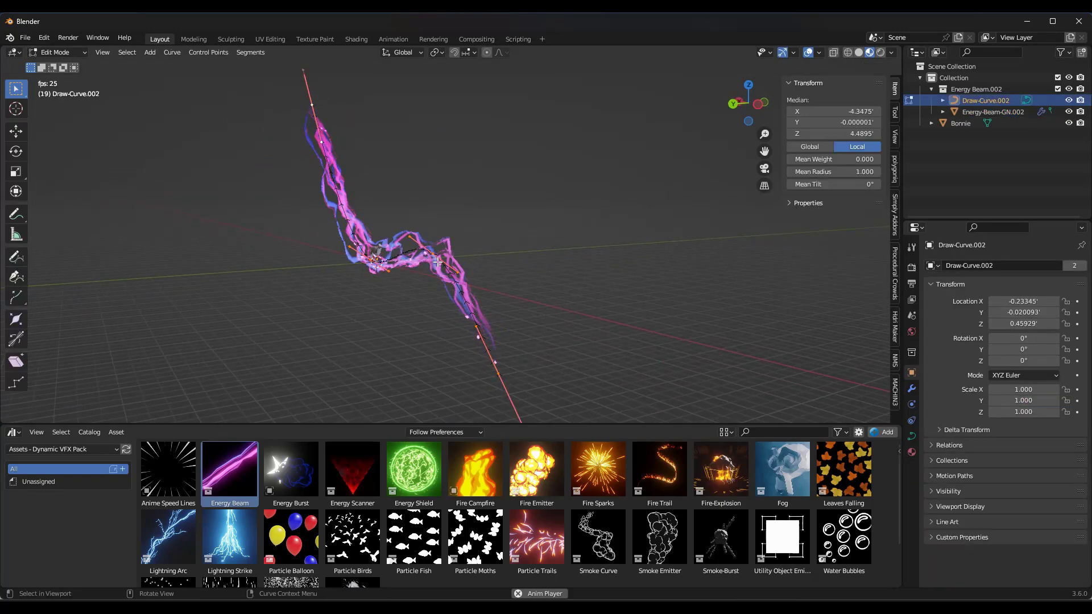
{"action": "mouse_move", "coordinate": [421, 260]}
{"action": "middle_mouse_down"}
{"action": "mouse_move", "coordinate": [443, 271]}
{"action": "mouse_move", "coordinate": [432, 244]}
{"action": "middle_mouse_up"}
{"action": "left_click_drag", "start_coordinate": [428, 239], "coordinate": [530, 373]}
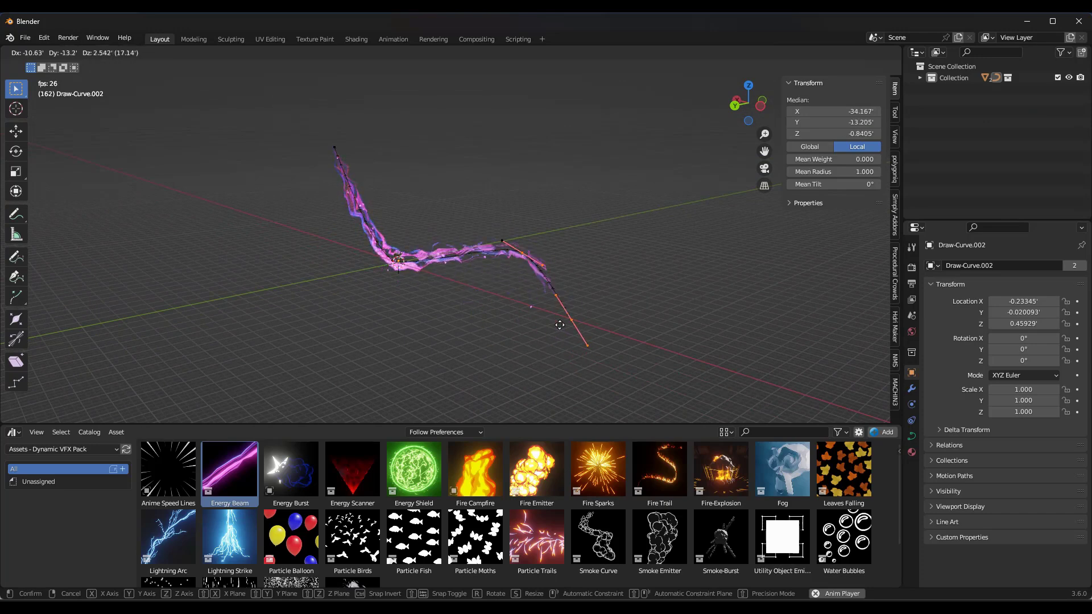
{"action": "middle_click_drag", "start_coordinate": [532, 310], "coordinate": [61, 280]}
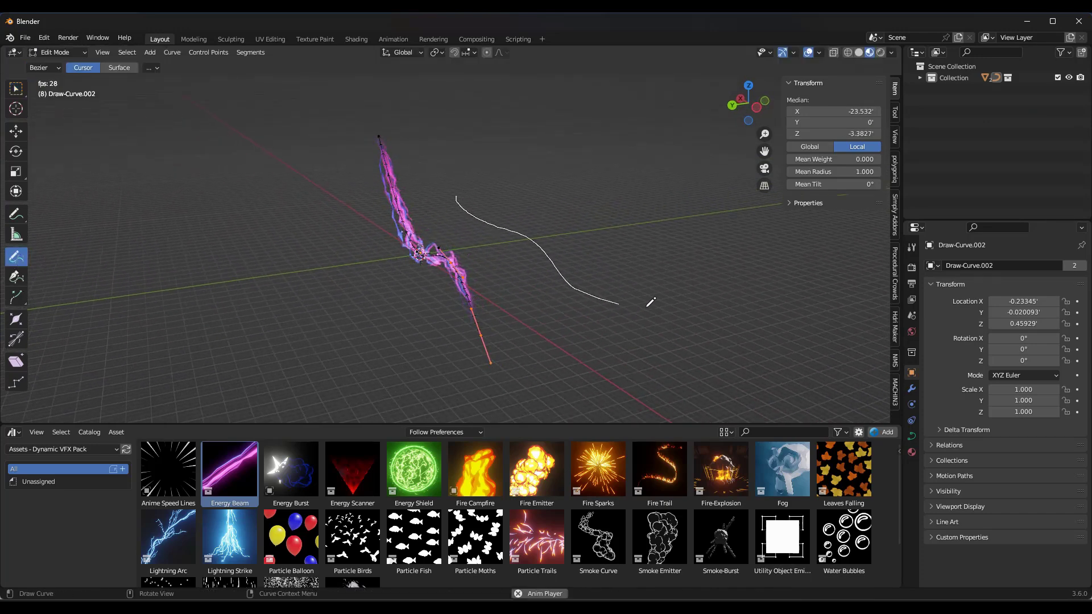
{"action": "left_click_drag", "start_coordinate": [651, 302], "coordinate": [662, 307]}
{"action": "mouse_move", "coordinate": [587, 277]}
{"action": "middle_mouse_down"}
{"action": "mouse_move", "coordinate": [495, 259]}
{"action": "mouse_move", "coordinate": [451, 224]}
{"action": "mouse_move", "coordinate": [575, 291]}
{"action": "mouse_move", "coordinate": [519, 272]}
{"action": "mouse_move", "coordinate": [590, 219]}
{"action": "middle_mouse_up"}
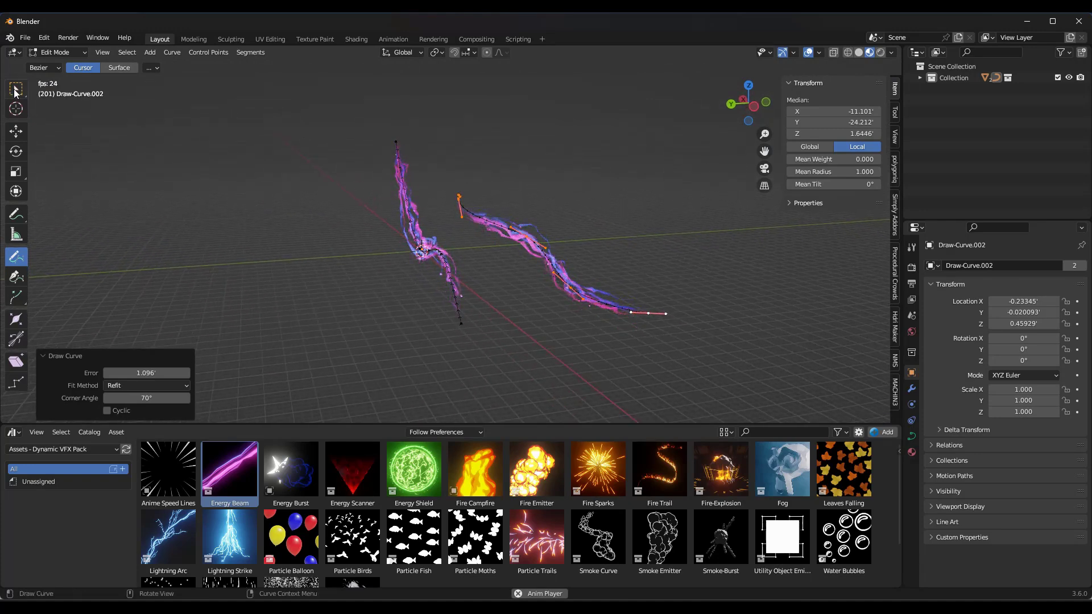
- Delete the old curve's vertices, then place the Energy Shield effect around the dog
{"action": "left_click_drag", "start_coordinate": [348, 124], "coordinate": [458, 349]}
{"action": "middle_click_drag", "start_coordinate": [458, 348], "coordinate": [460, 347]}
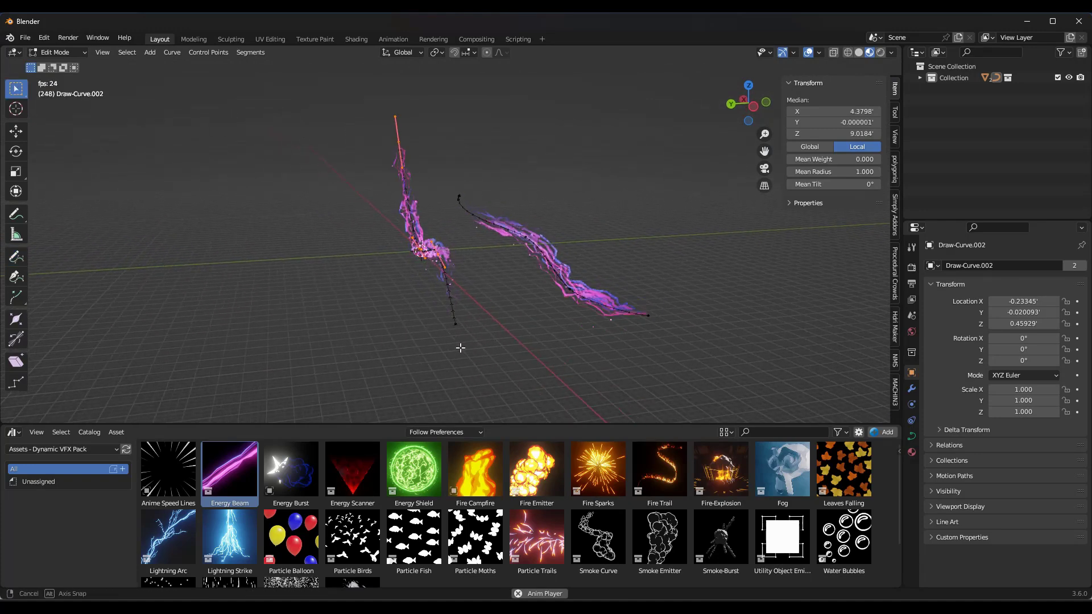
{"action": "left_click_drag", "start_coordinate": [370, 114], "coordinate": [450, 321]}
{"action": "key", "text": "x"}
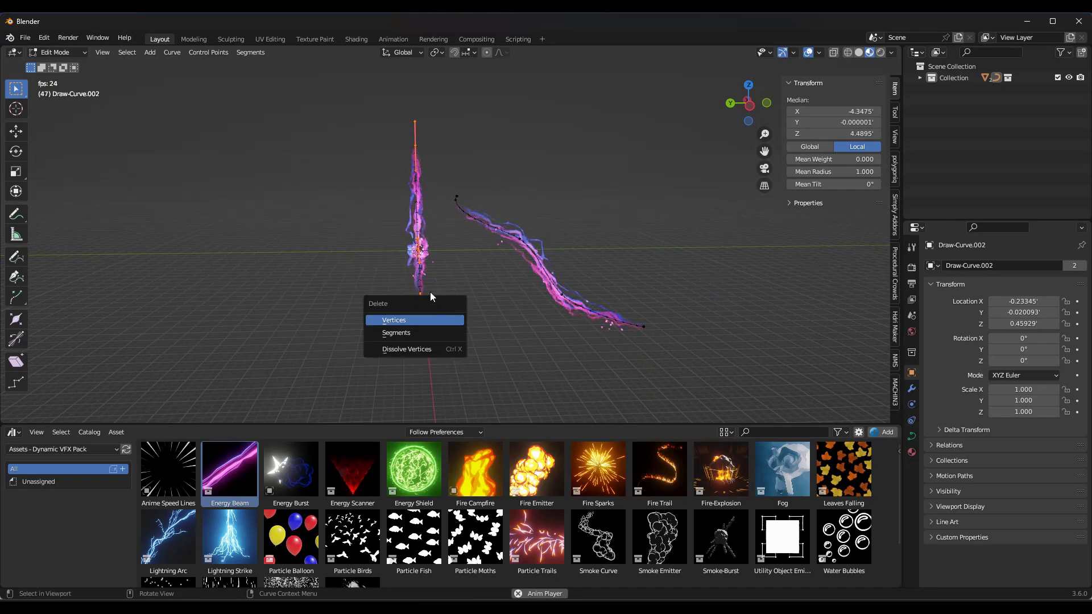
{"action": "left_click", "coordinate": [413, 320]}
{"action": "middle_click_drag", "start_coordinate": [471, 287], "coordinate": [866, 339]}
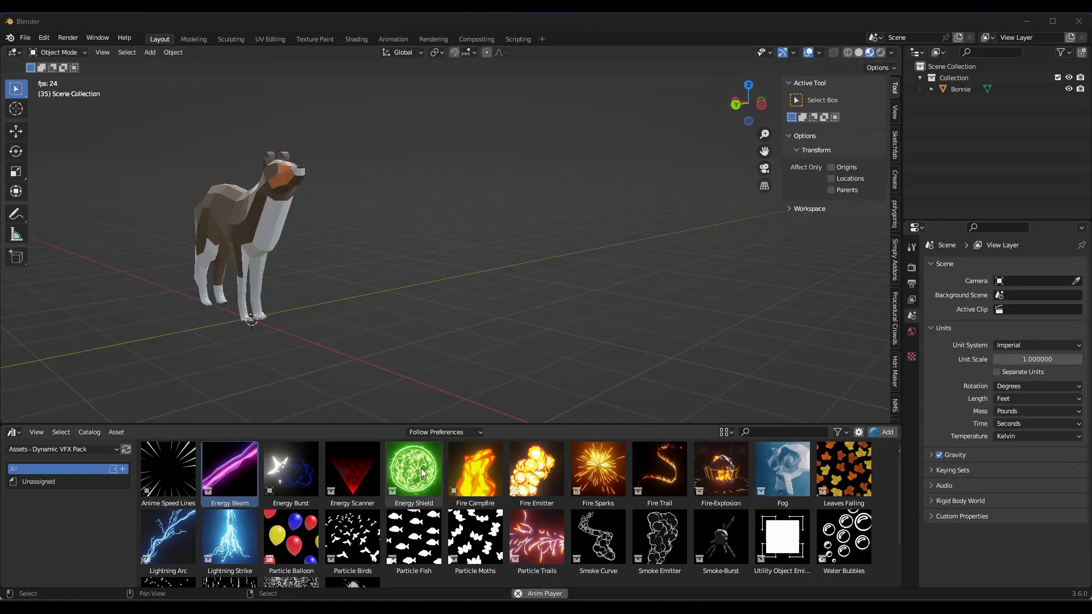
{"action": "left_click_drag", "start_coordinate": [421, 471], "coordinate": [250, 314]}
- Select the Energy Shield GN object and raise its Particle Shield Radius to 1.080
{"action": "scroll", "coordinate": [329, 318], "scroll_direction": "down", "scroll_amount": 4}
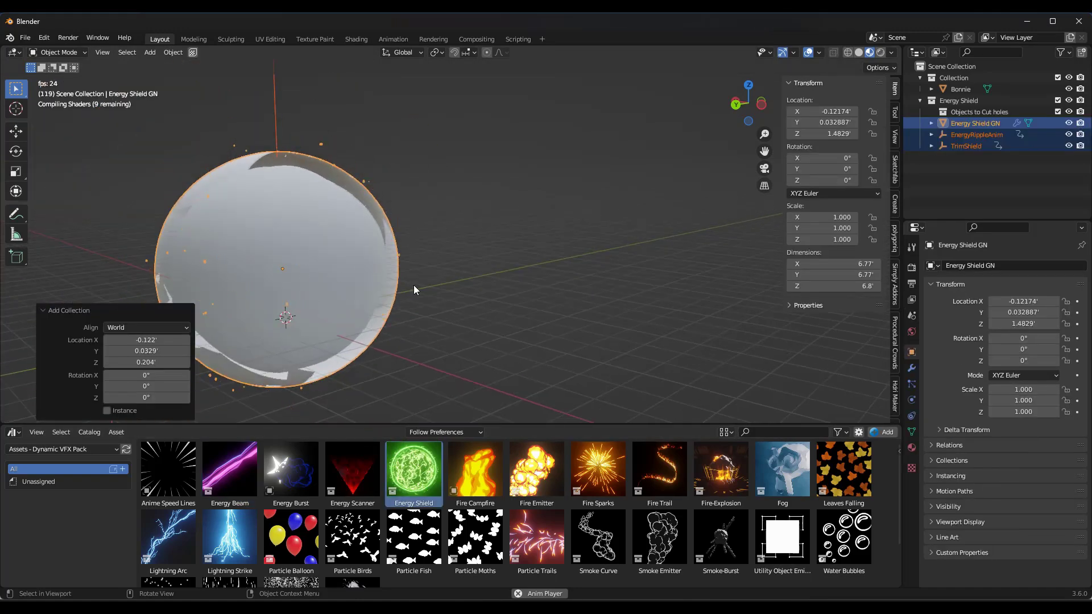
{"action": "scroll", "coordinate": [280, 320], "scroll_direction": "down", "scroll_amount": 1}
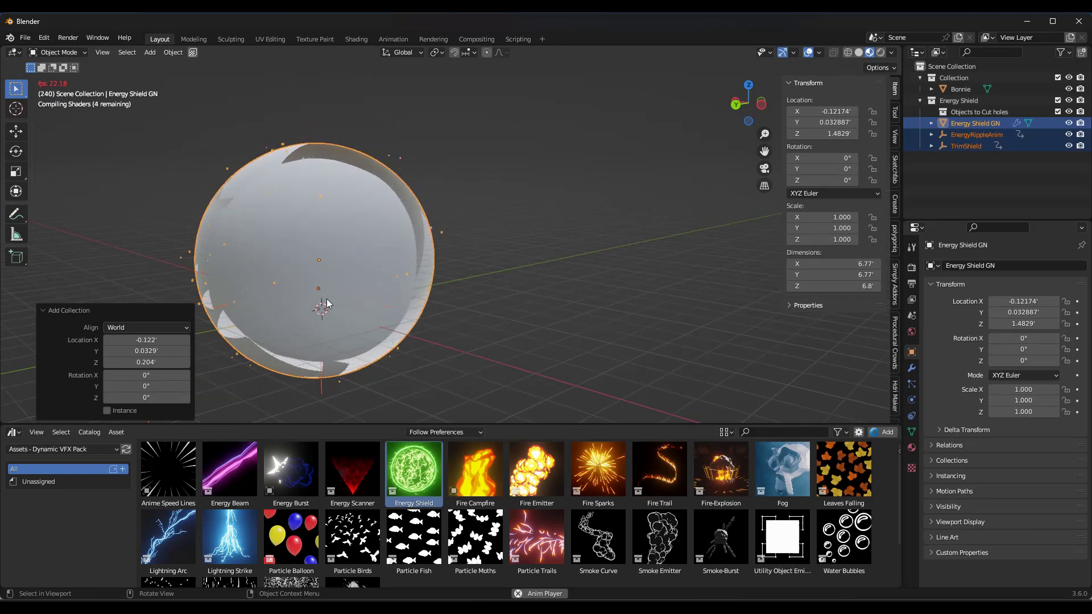
{"action": "middle_click_drag", "start_coordinate": [326, 291], "coordinate": [340, 250]}
{"action": "scroll", "coordinate": [342, 225], "scroll_direction": "up", "scroll_amount": 3}
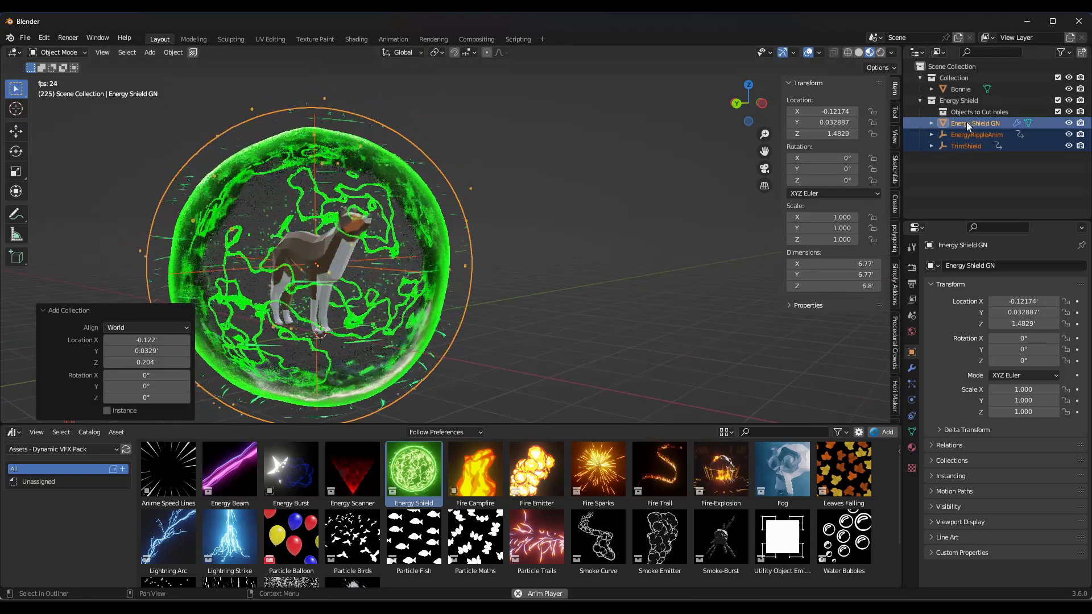
{"action": "left_click", "coordinate": [940, 124]}
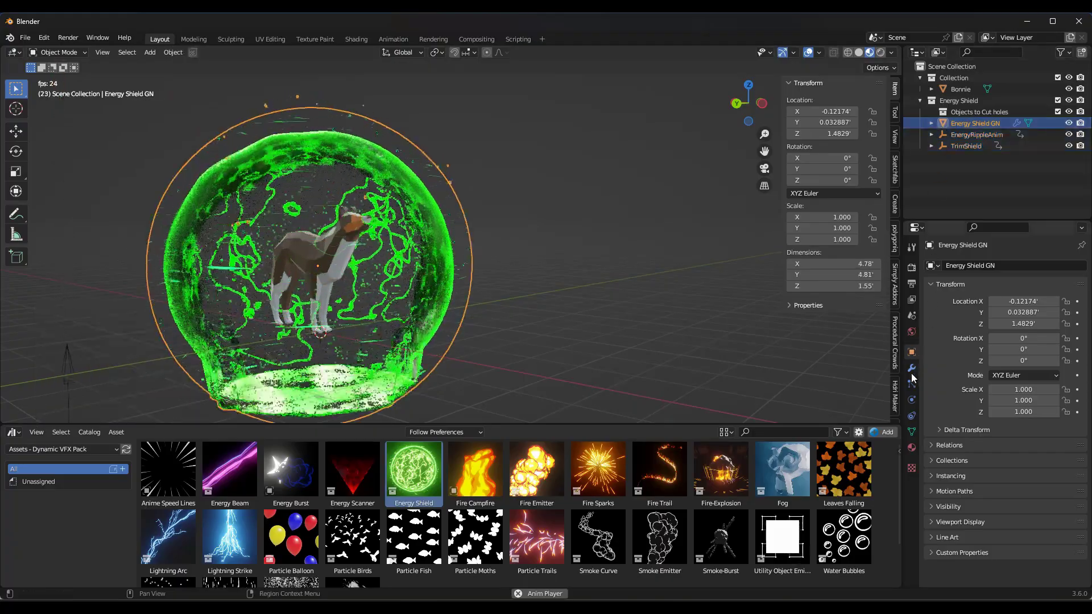
{"action": "left_click", "coordinate": [912, 368]}
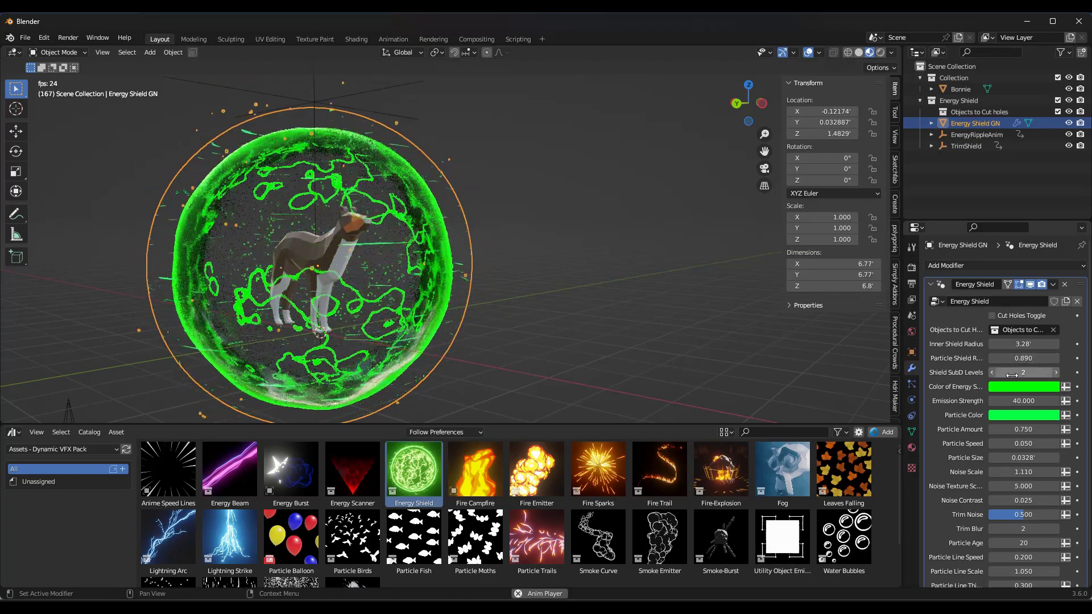
{"action": "scroll", "coordinate": [1012, 376], "scroll_direction": "down", "scroll_amount": 2}
{"action": "mouse_move", "coordinate": [1022, 340]}
{"action": "left_mouse_down"}
{"action": "mouse_move", "coordinate": [1055, 340]}
{"action": "mouse_move", "coordinate": [1026, 336]}
{"action": "mouse_move", "coordinate": [1043, 336]}
{"action": "left_mouse_up"}
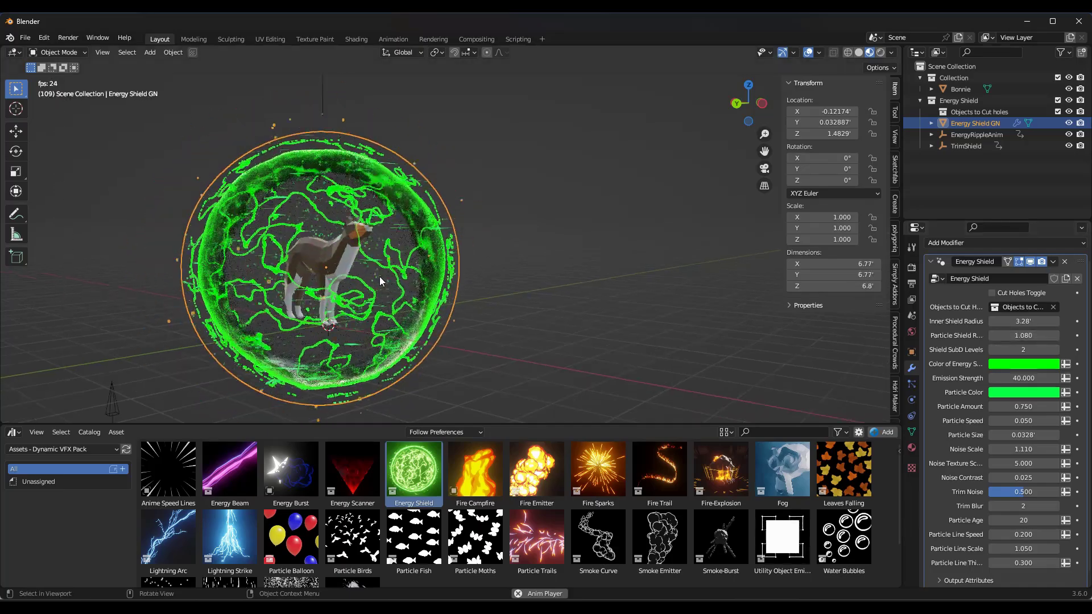